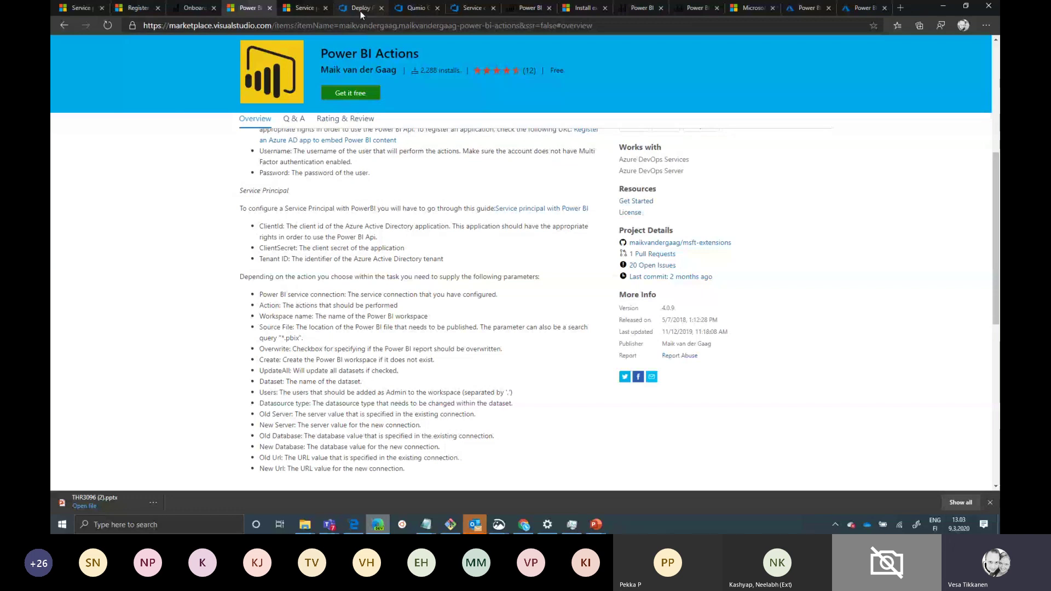
# - Switch to File Explorer and duplicate demoreport2.pbix inside the Reports folder
pyautogui.moveTo(305, 524)
pyautogui.click(274, 485)
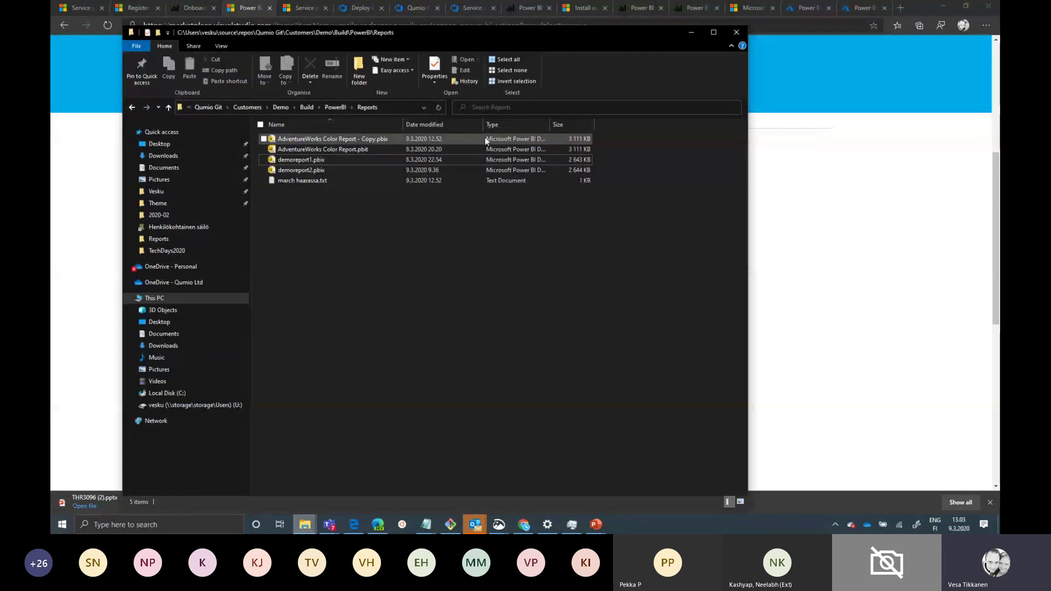
pyautogui.click(308, 171)
pyautogui.hotkey('ctrl', 'c')
pyautogui.hotkey('ctrl', 'v')
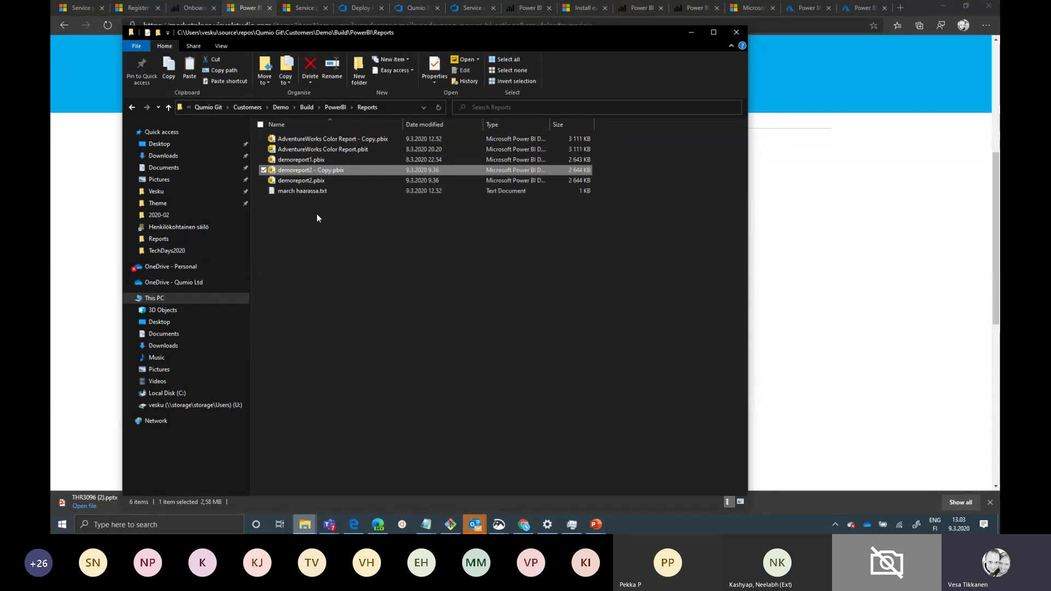
# - Rename the copy of demoreport2 as demoreport3.pbix
pyautogui.press('F2')
pyautogui.press('Right')
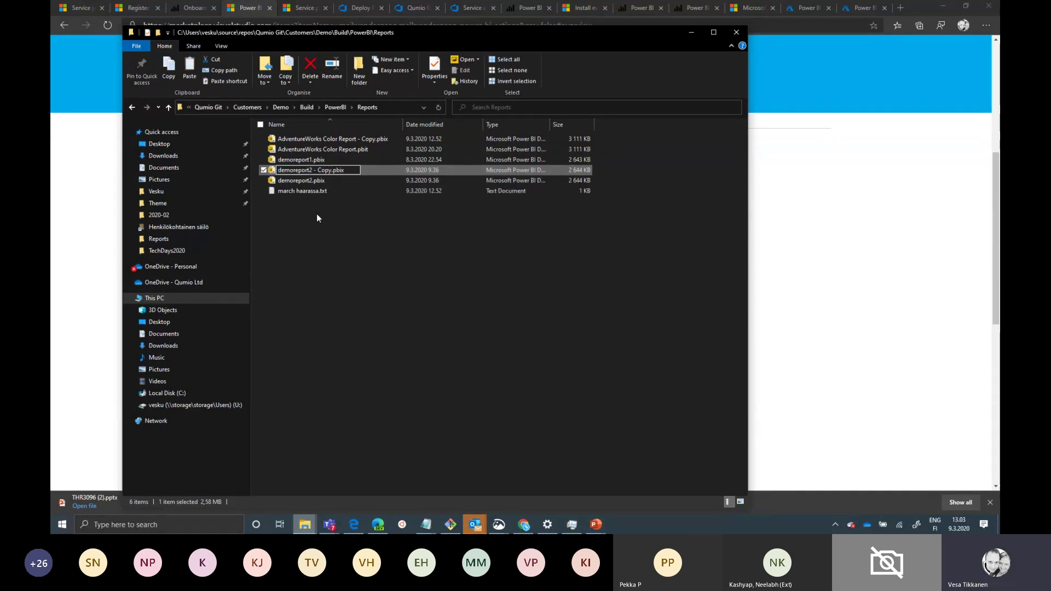
pyautogui.press('BackSpace')
pyautogui.press('BackSpace')
pyautogui.press('BackSpace')
pyautogui.press('BackSpace')
pyautogui.press('BackSpace')
pyautogui.press('BackSpace')
pyautogui.press('BackSpace')
pyautogui.press('BackSpace')
pyautogui.write('3')
pyautogui.press('Return')
# - Duplicate demoreport3.pbix in the same folder and rename the copy as demoreport4.pbix
pyautogui.hotkey('ctrl', 'c')
pyautogui.hotkey('ctrl', 'v')
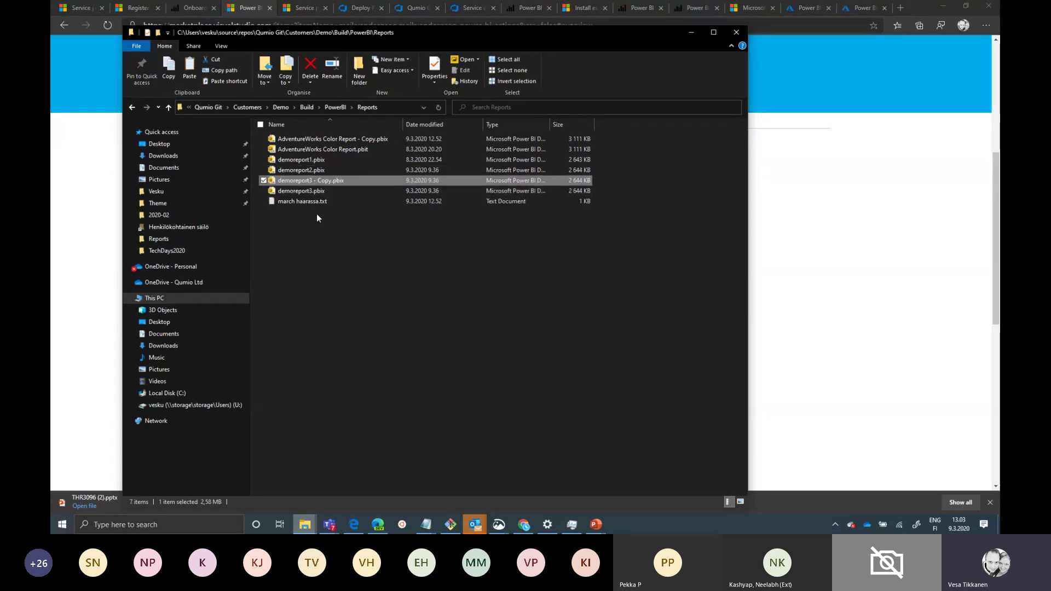
pyautogui.press('F2')
pyautogui.press('Right')
pyautogui.press('BackSpace')
pyautogui.press('BackSpace')
pyautogui.press('BackSpace')
pyautogui.press('BackSpace')
pyautogui.press('BackSpace')
pyautogui.press('BackSpace')
pyautogui.press('BackSpace')
pyautogui.press('BackSpace')
pyautogui.write('4')
pyautogui.press('Return')
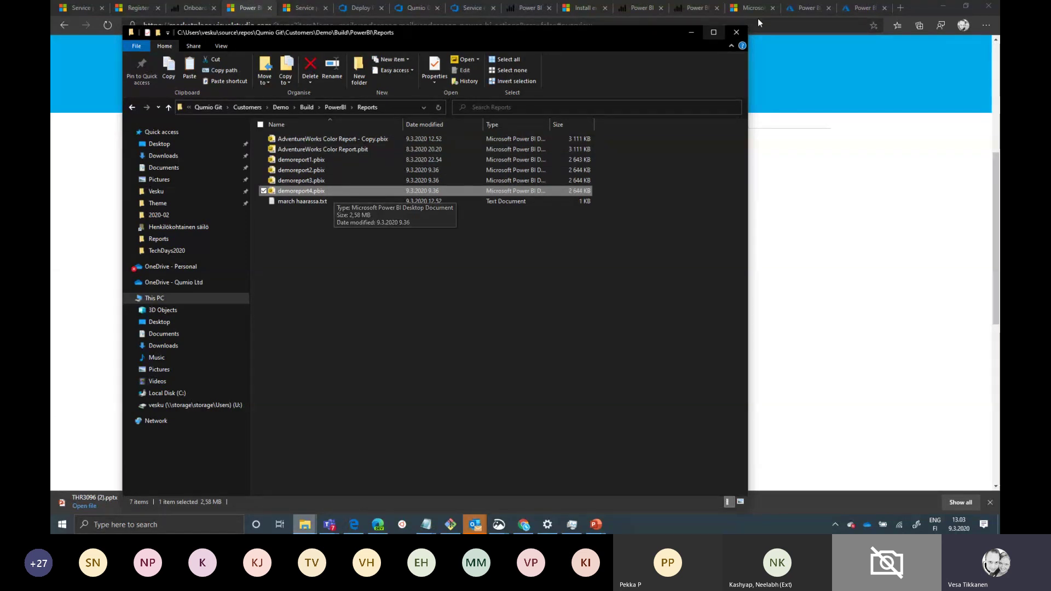
# - Switch to Power BI to view the Build Demo workspace's datasets, and return to the Reports folder in File Explorer
pyautogui.click(641, 8)
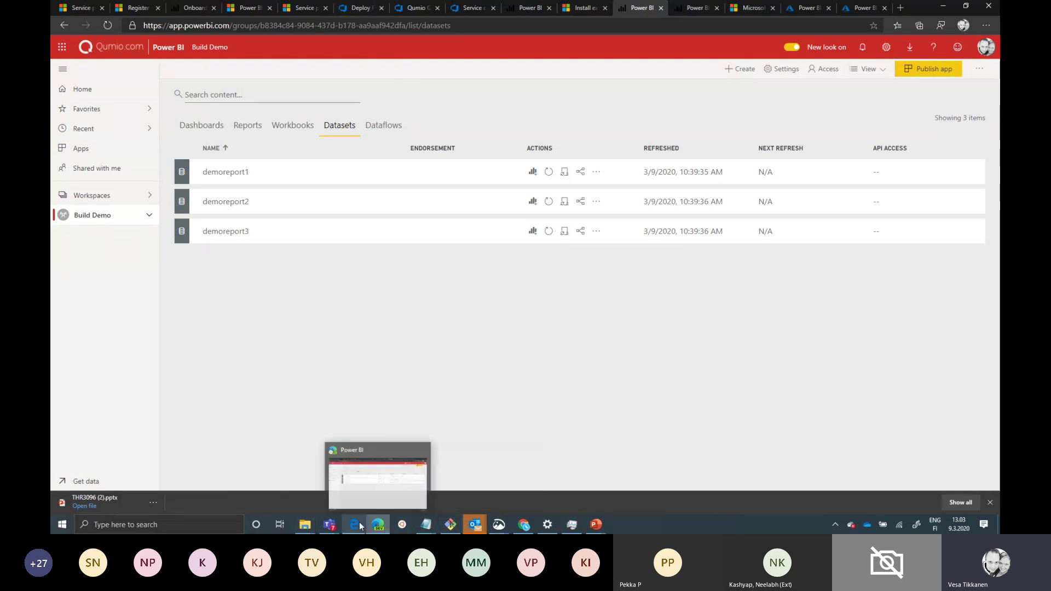
pyautogui.moveTo(305, 525)
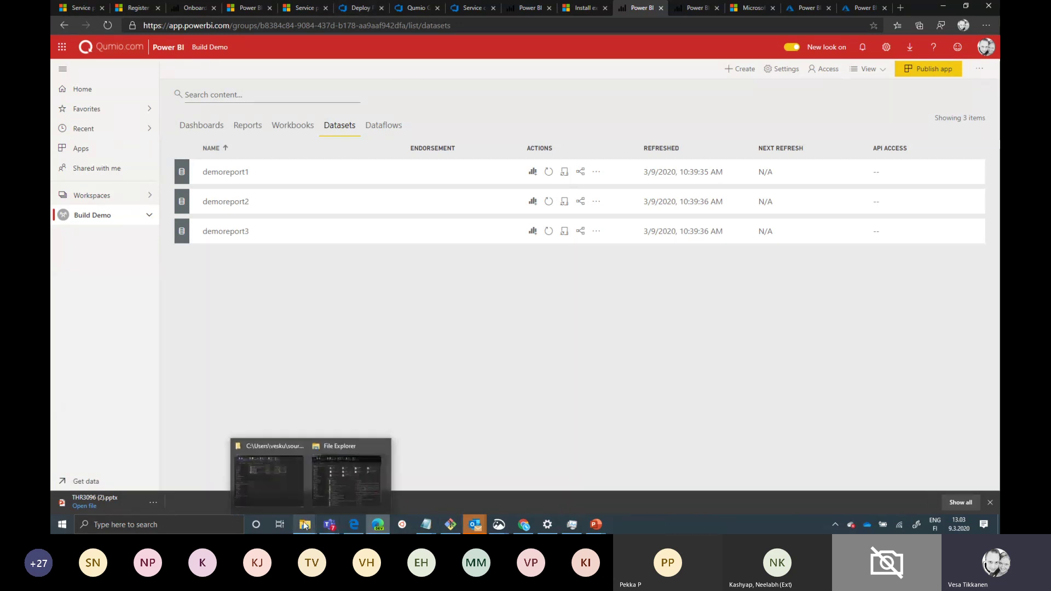
pyautogui.click(269, 477)
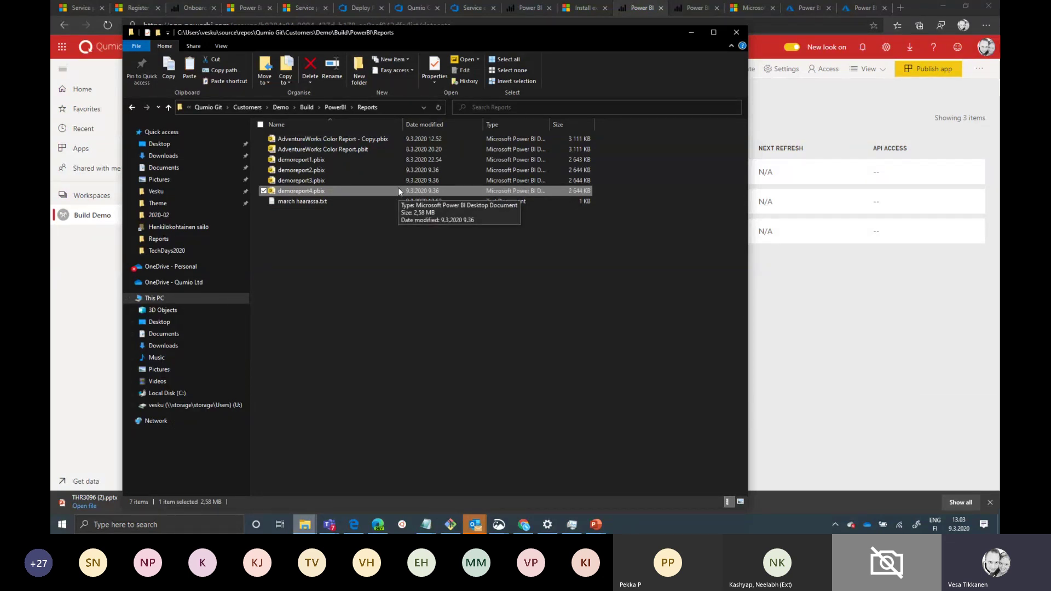
# - Switch to Git Bash and check the Qumio Git repository with git status
pyautogui.moveTo(450, 525)
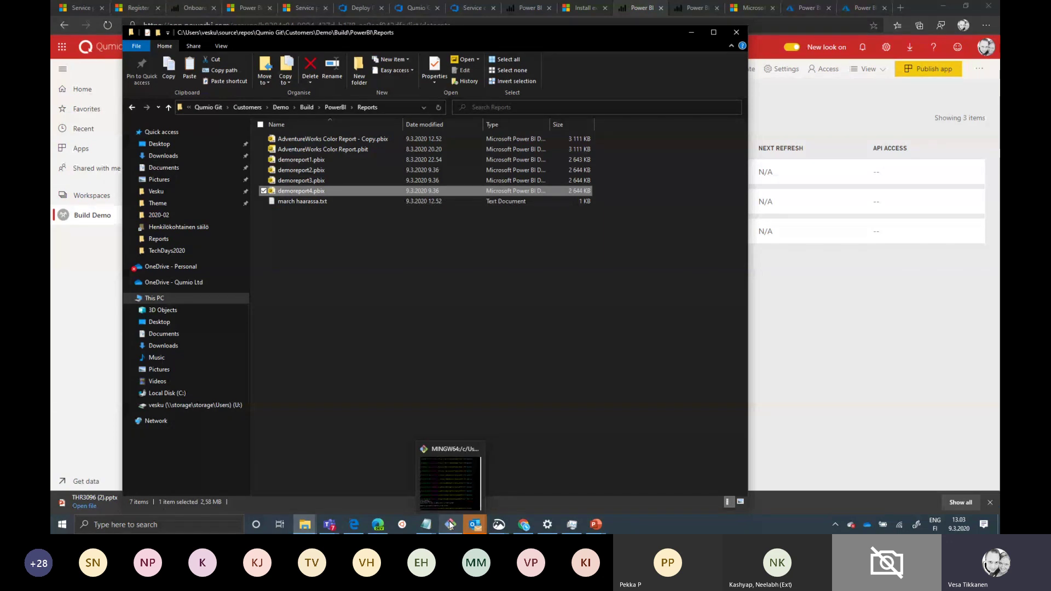
pyautogui.click(448, 473)
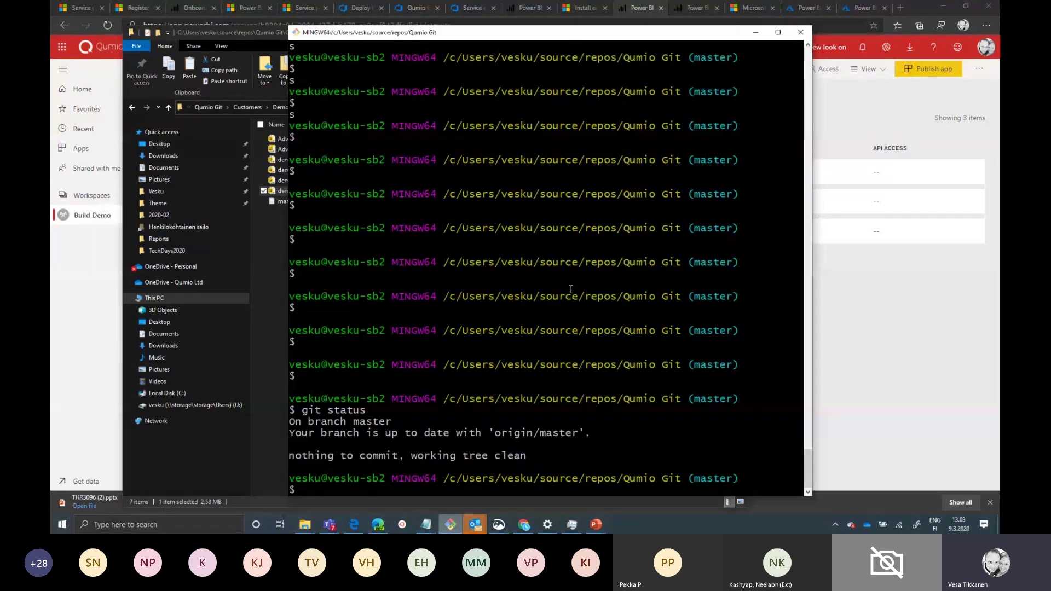
pyautogui.write('git status')
pyautogui.press('Return')
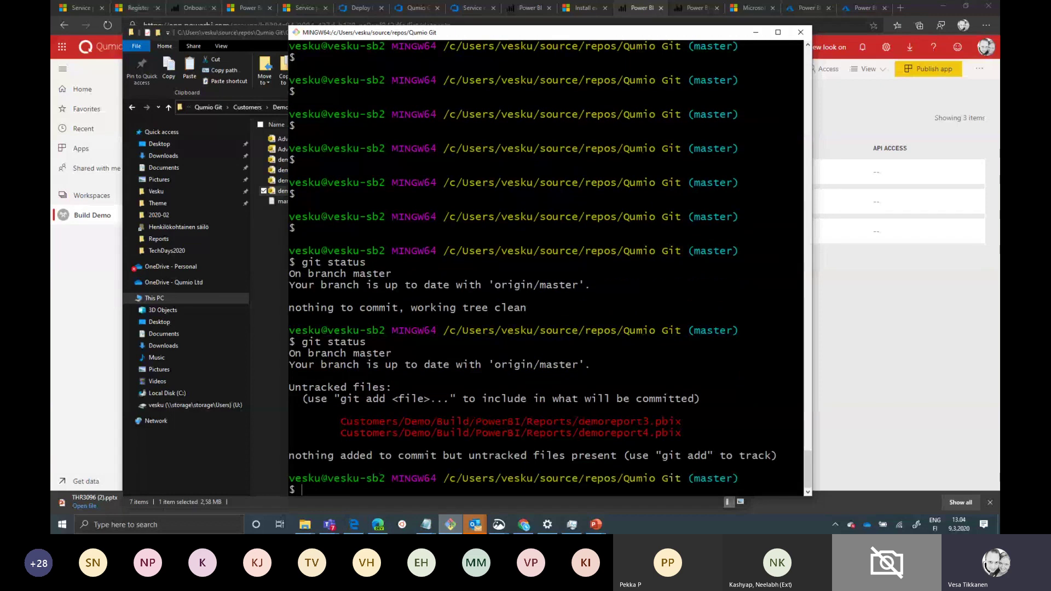
# - Stage all new files in the repository with git add *
pyautogui.write('git')
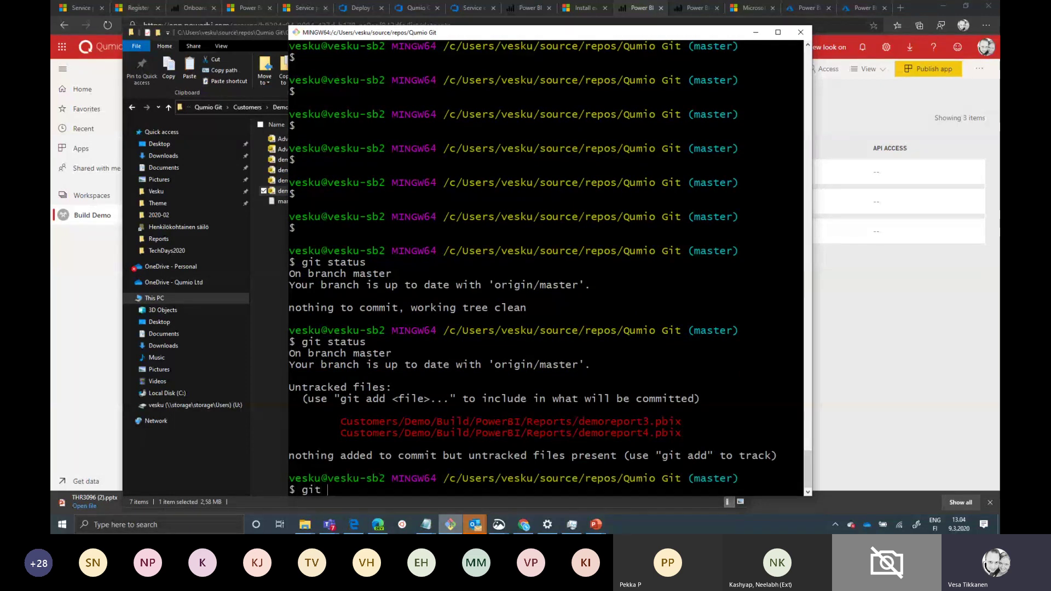
pyautogui.write(' add Ä*')
pyautogui.press('Left')
pyautogui.press('BackSpace')
pyautogui.press('Return')
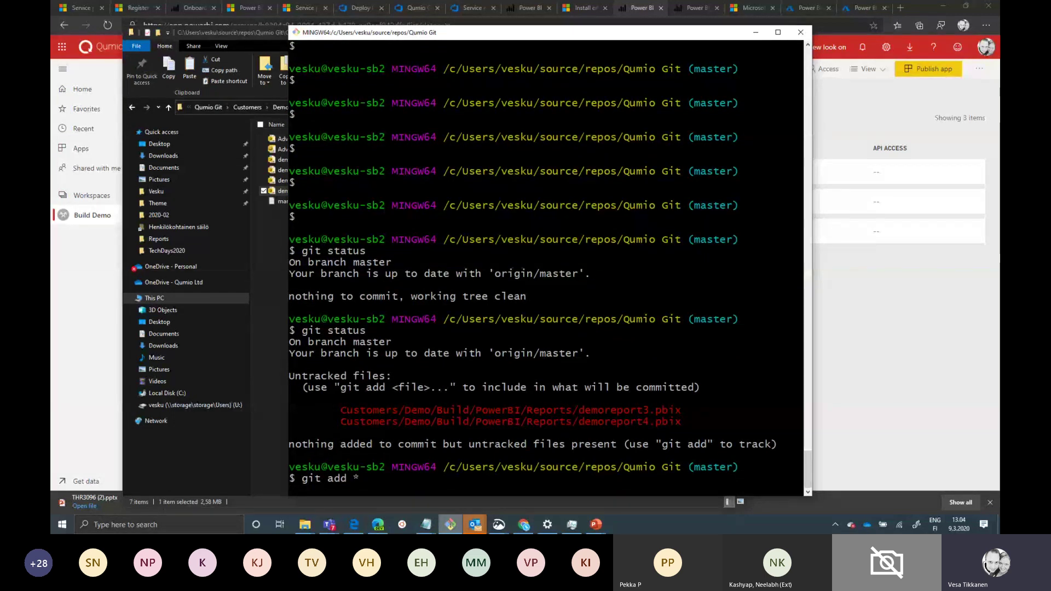
# - Commit the staged reports with the message "uusia raportteja"
pyautogui.write('git commit -m "')
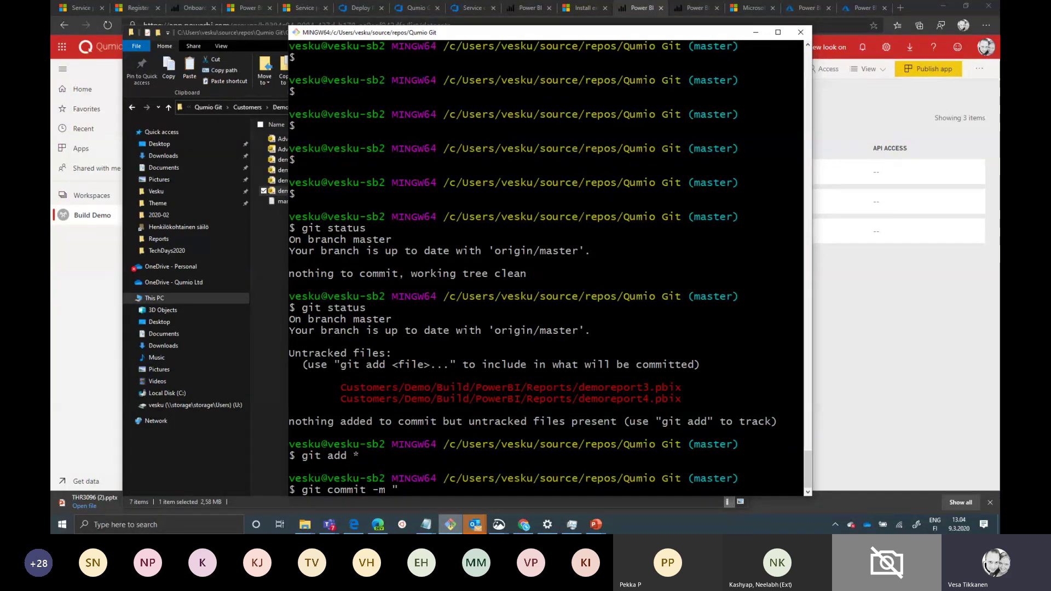
pyautogui.write('uusia raportt')
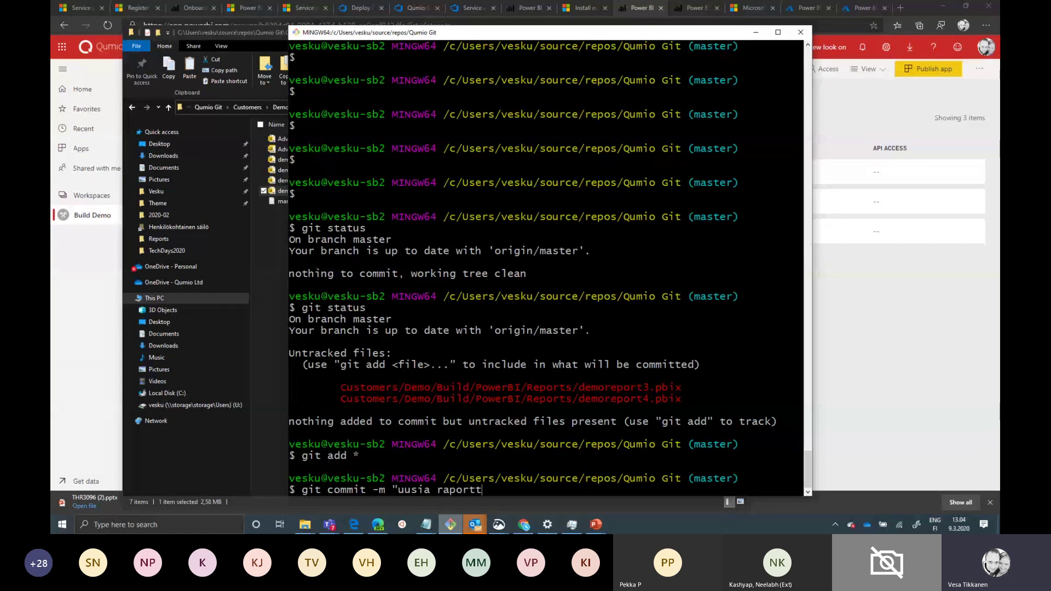
pyautogui.write('eja"')
pyautogui.press('Return')
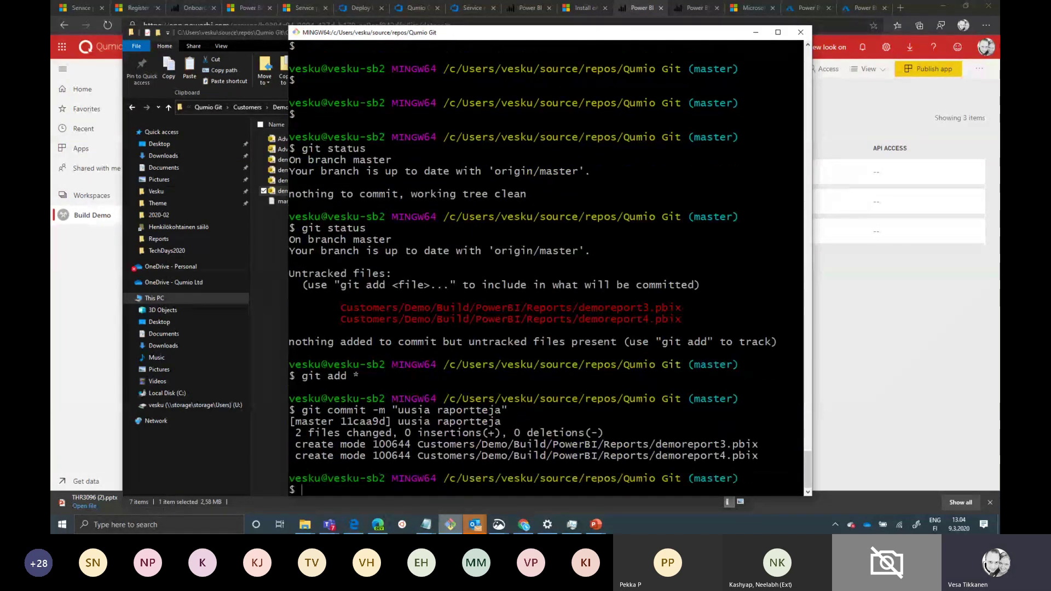
# - Push the commit to the remote repository with git push
pyautogui.write('git pull')
pyautogui.press('BackSpace')
pyautogui.press('BackSpace')
pyautogui.press('BackSpace')
pyautogui.write('ush')
pyautogui.press('Return')
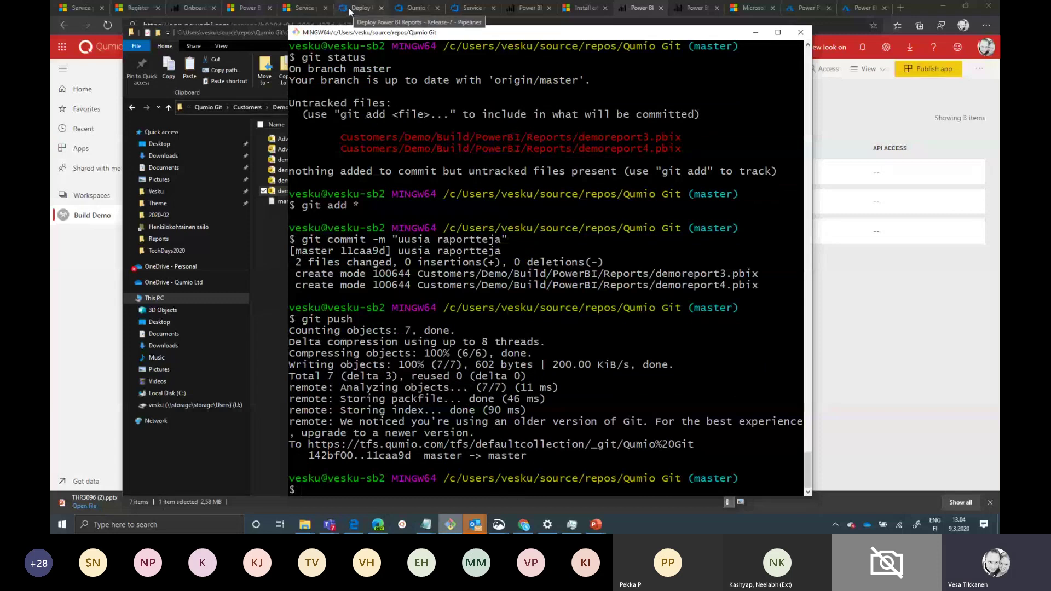
# - Switch to Azure DevOps and browse the master branch's repository files to Customers/Demo/Build/PowerBI/Reports
pyautogui.click(358, 10)
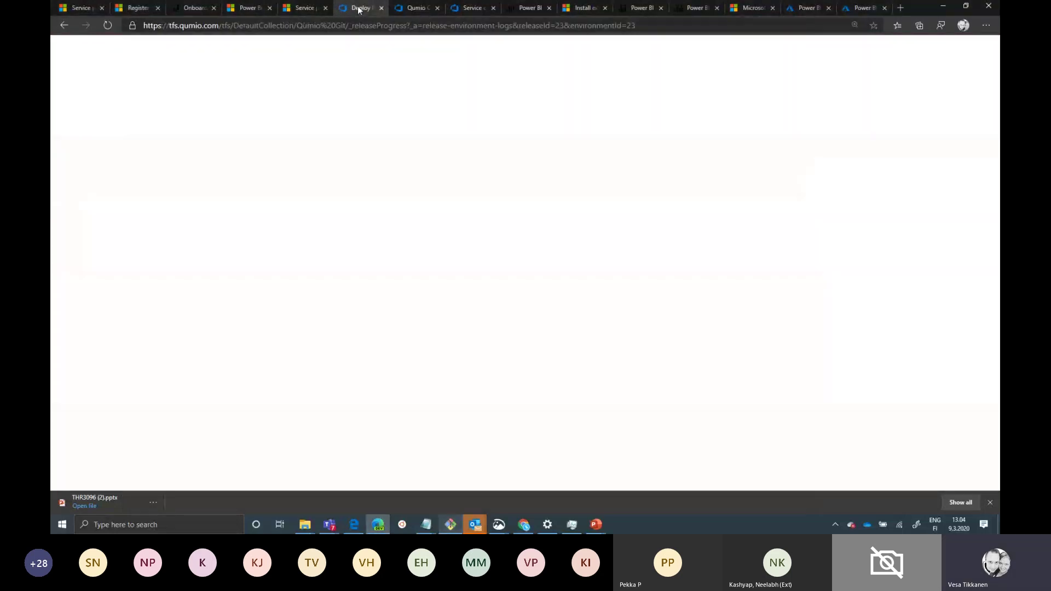
pyautogui.moveTo(99, 200)
pyautogui.click(265, 224)
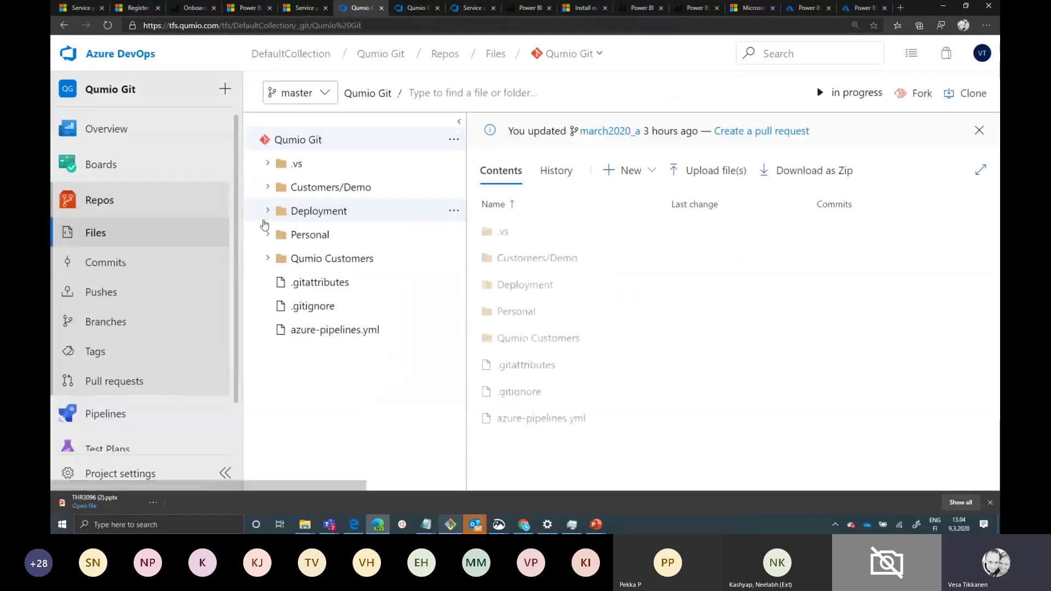
pyautogui.click(323, 187)
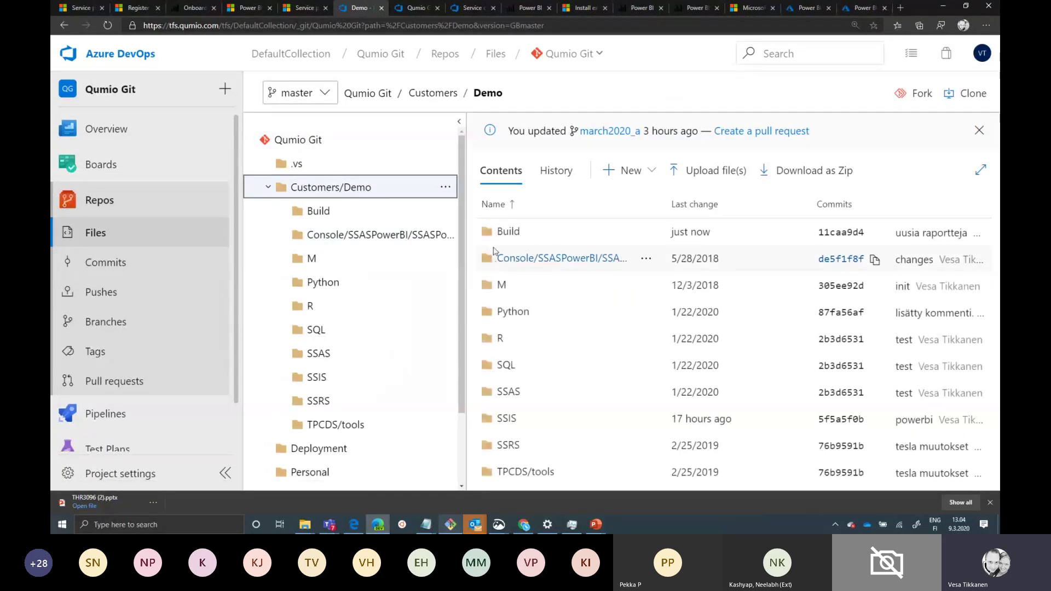
pyautogui.click(505, 231)
pyautogui.click(514, 260)
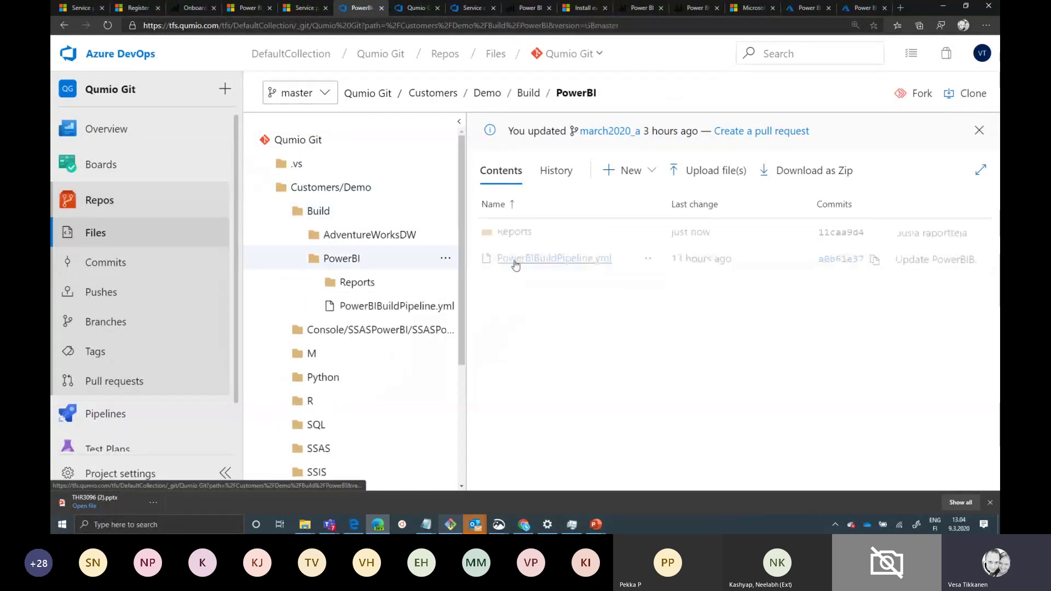
pyautogui.click(513, 232)
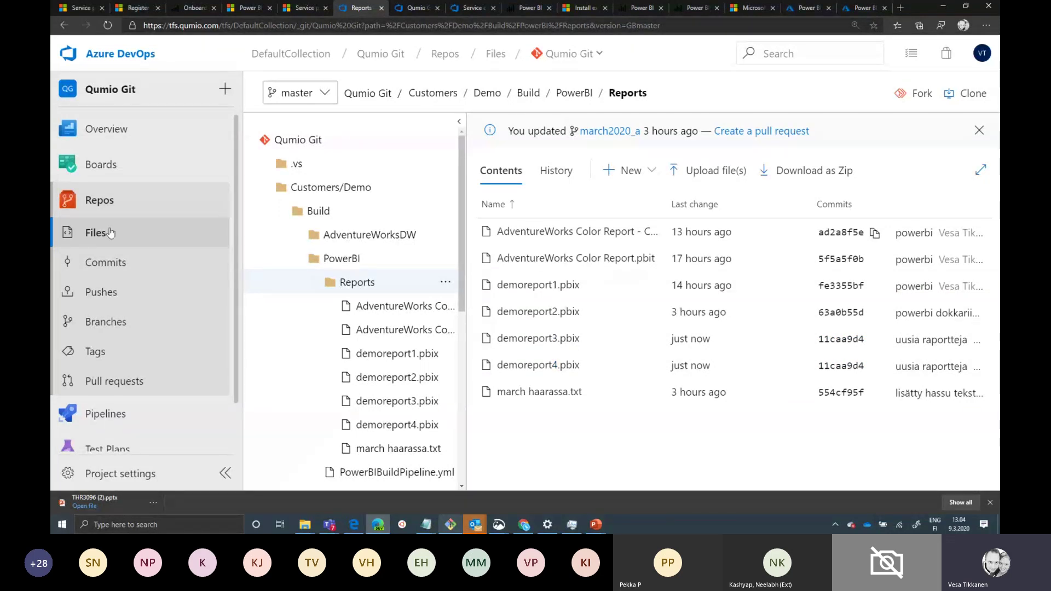
# - Show the build history of the Qumio Git - Power BI Reports pipeline
pyautogui.scroll(-1, 148, 335)
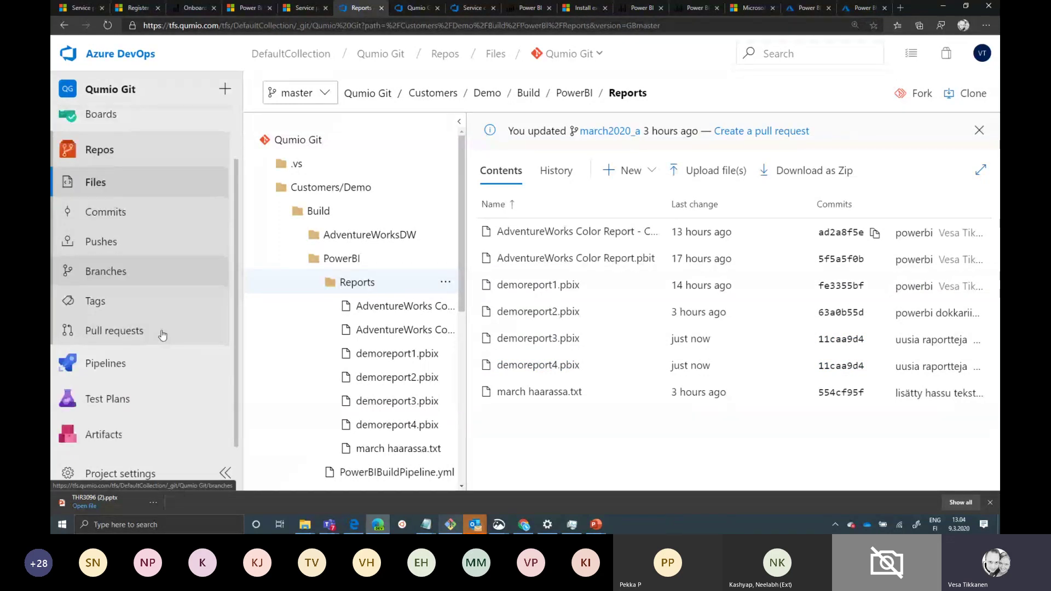
pyautogui.moveTo(117, 368)
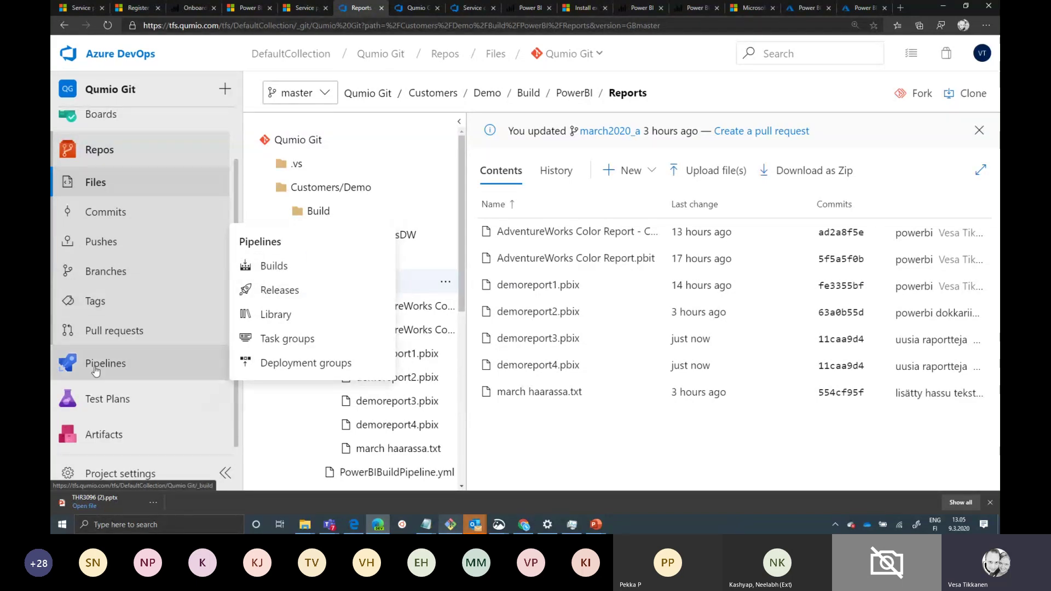
pyautogui.click(325, 93)
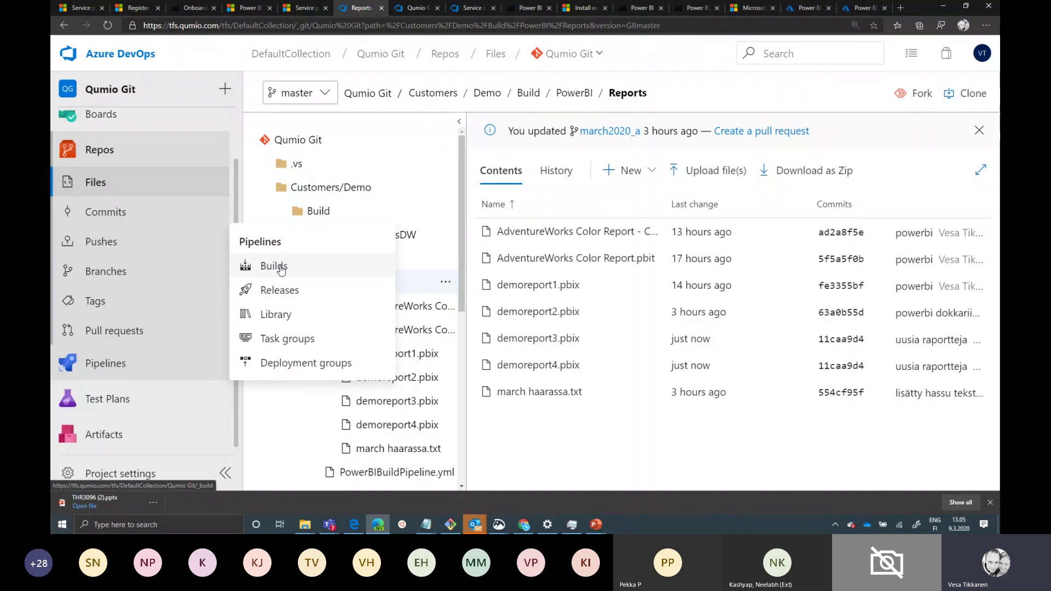
pyautogui.click(280, 266)
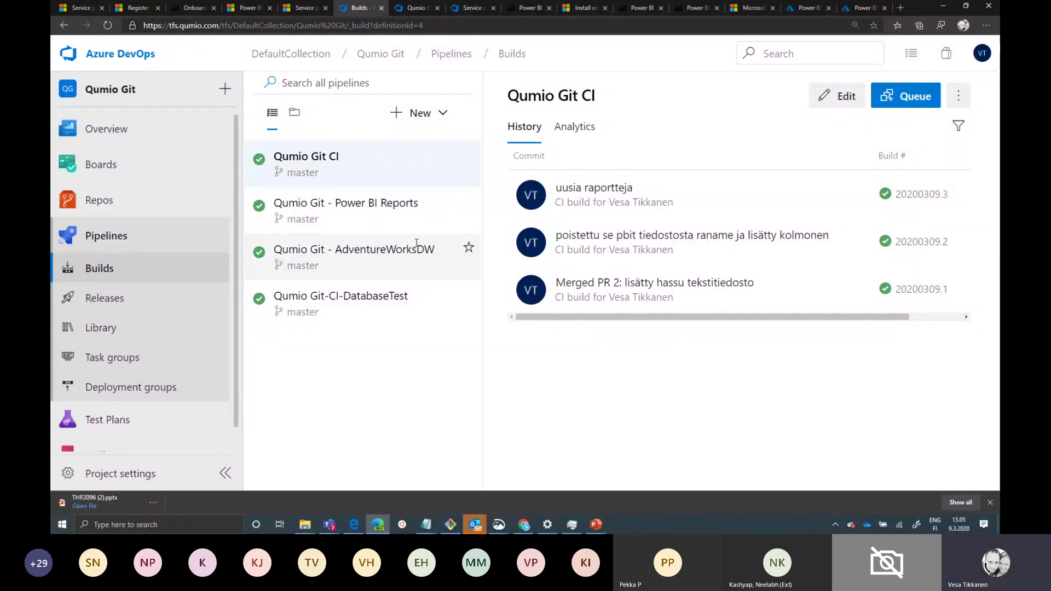
pyautogui.click(424, 224)
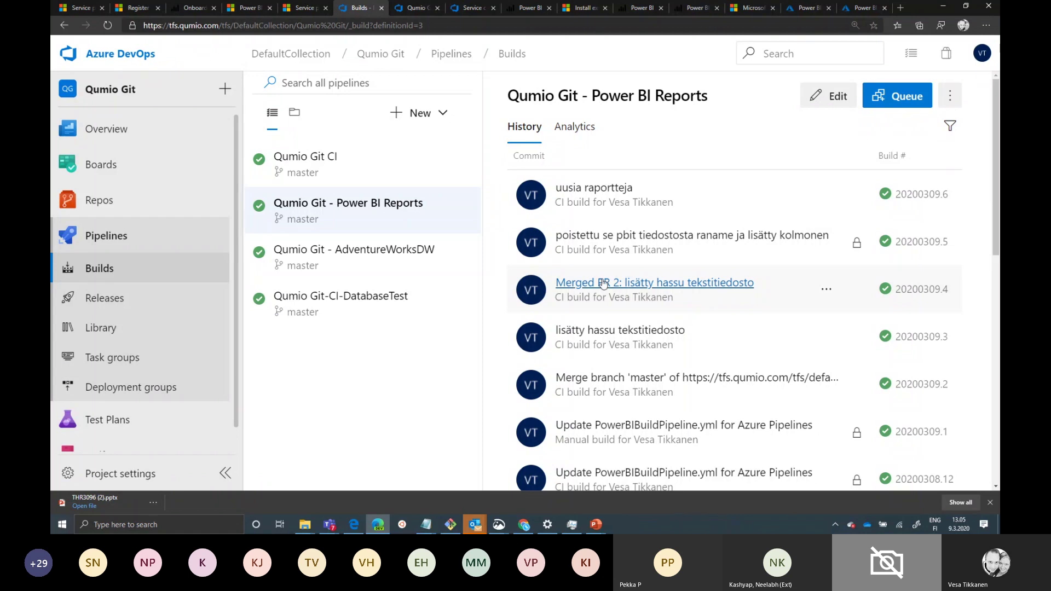
# - Open the "uusia raportteja" build, examine which files its CopyFiles task copied, and close the log
pyautogui.hotkey('ctrl', '+')
pyautogui.hotkey('ctrl', '-')
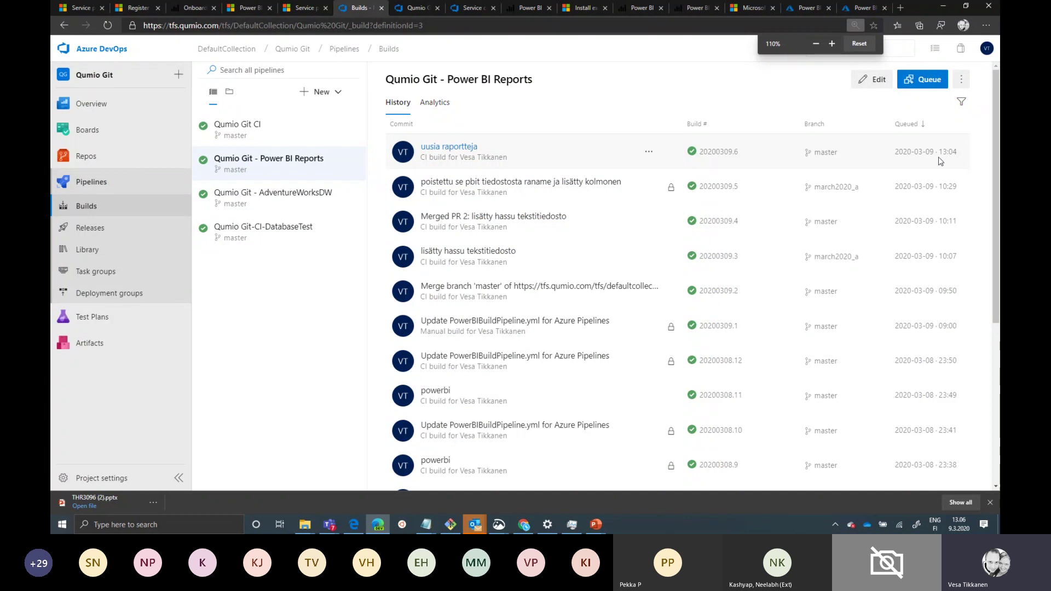
pyautogui.click(444, 148)
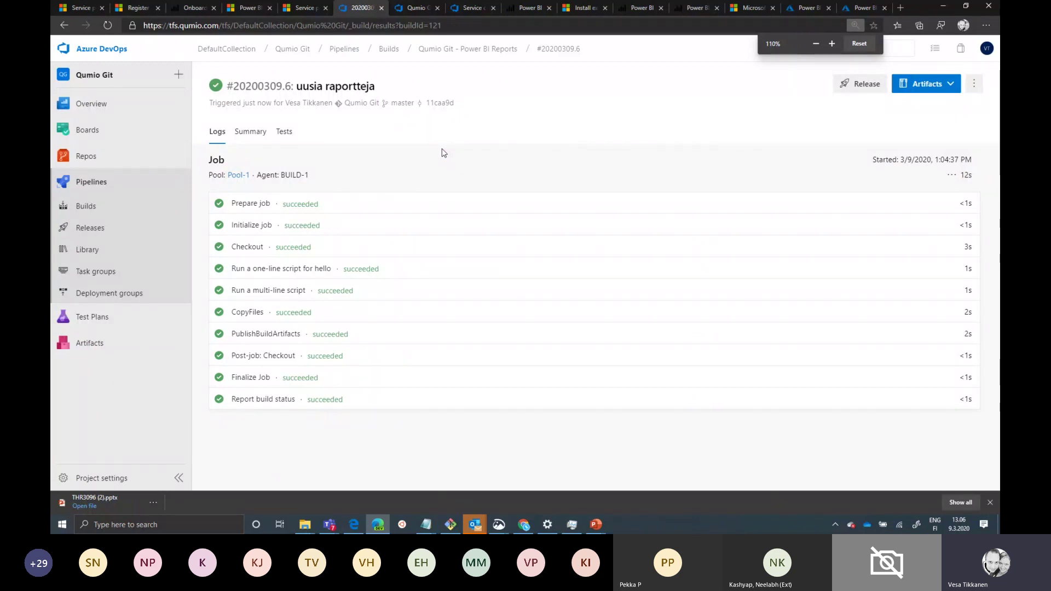
pyautogui.click(386, 312)
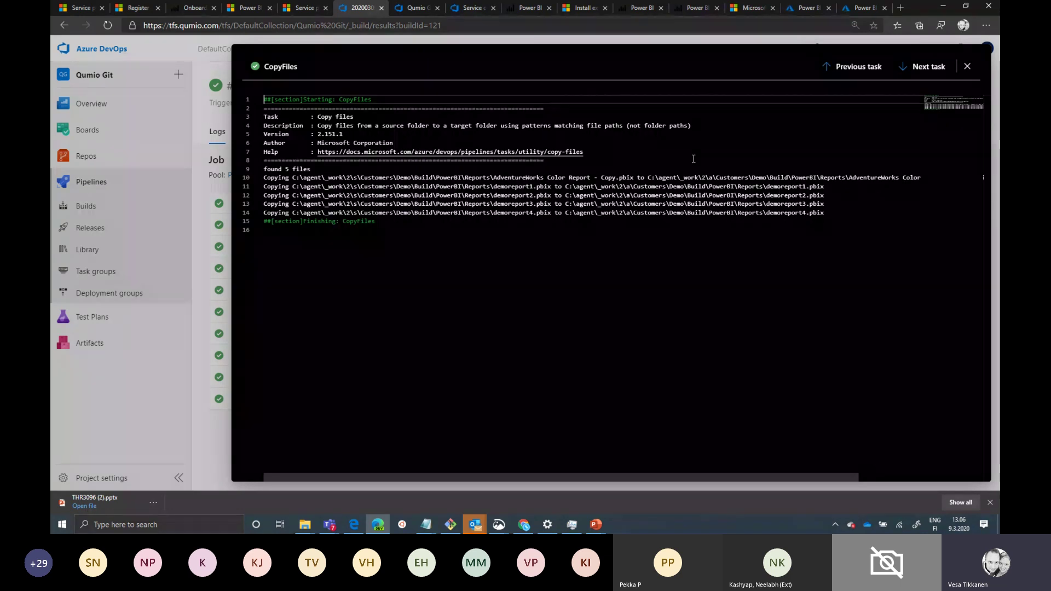
pyautogui.click(966, 66)
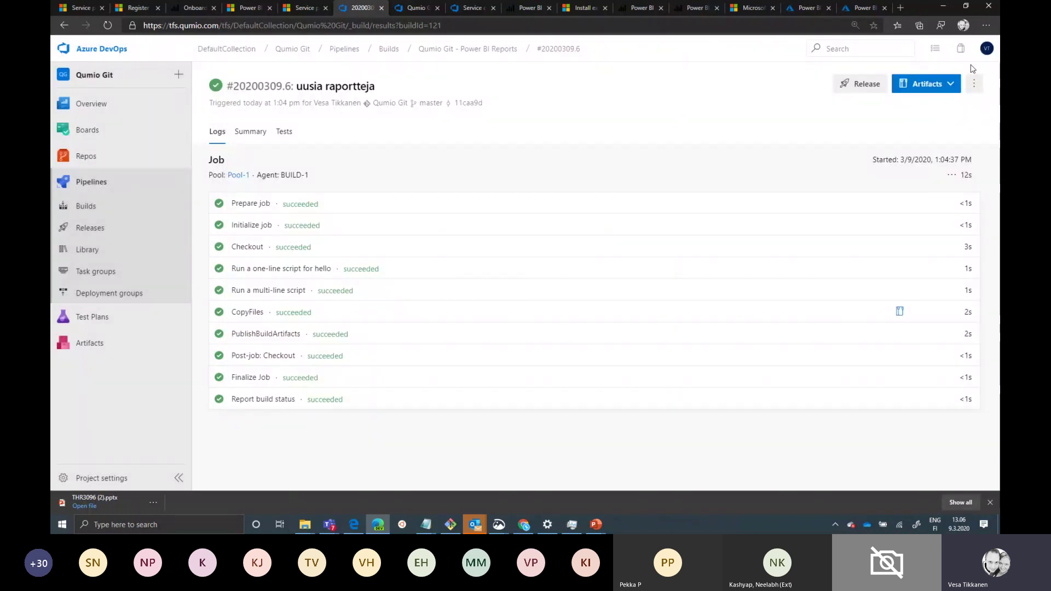
# - Inspect the Reports folder in File Explorer with a wider Name column, select AdventureWorks Color Report.pbit, and return to the build results
pyautogui.moveTo(300, 530)
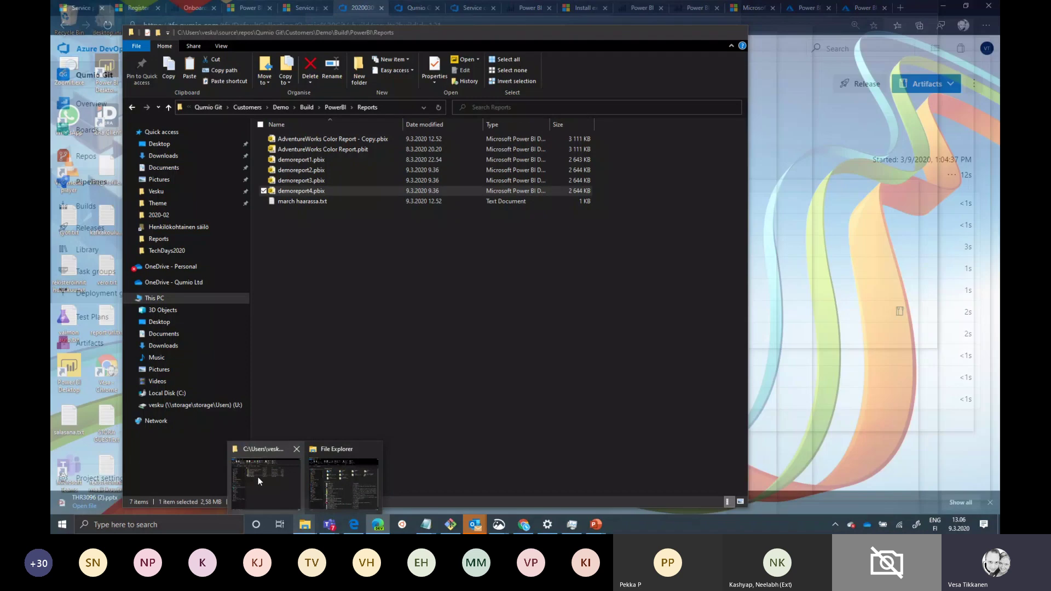
pyautogui.click(257, 477)
pyautogui.moveTo(402, 122); pyautogui.dragTo(471, 122)
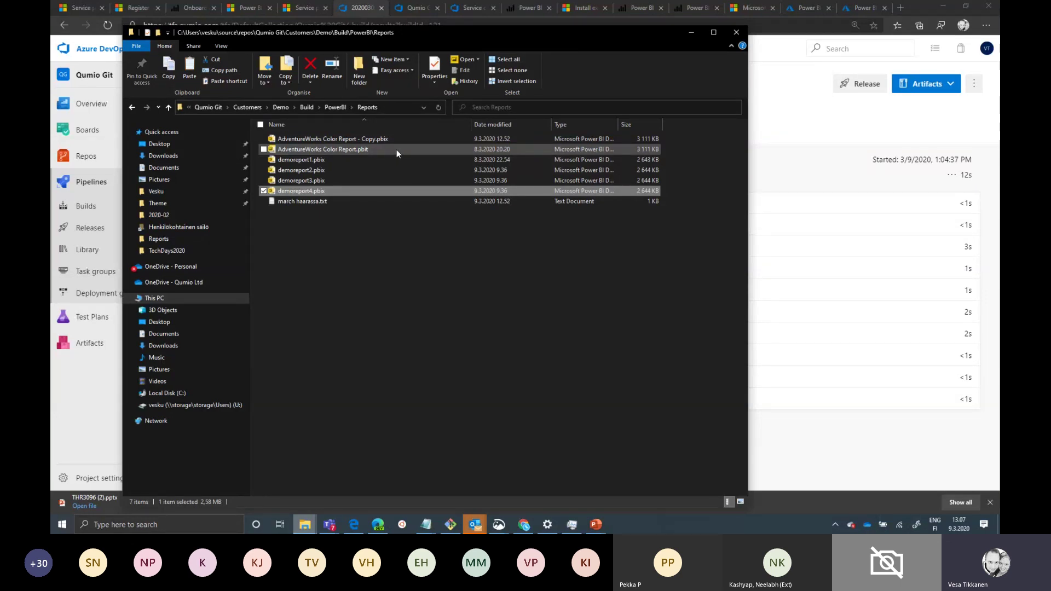
pyautogui.click(396, 150)
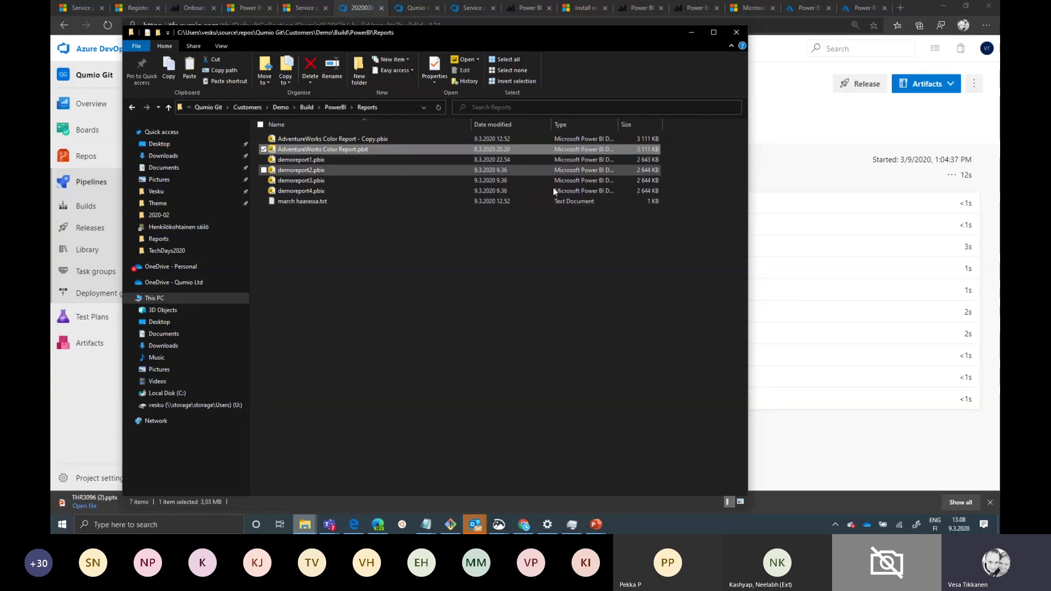
pyautogui.click(923, 14)
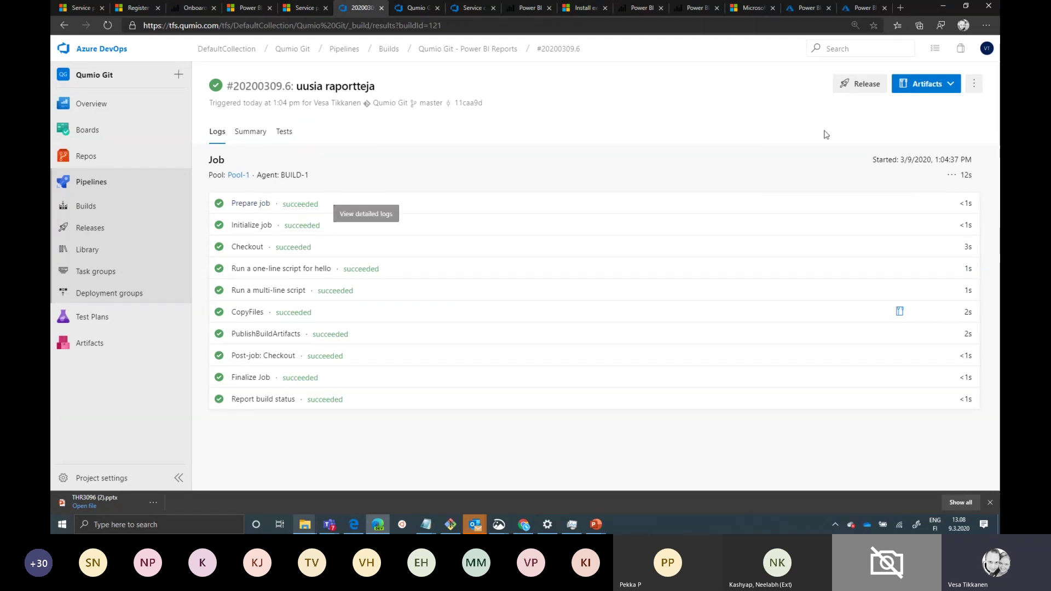
# - Open the YAML definition of the Qumio Git - Power BI Reports build pipeline and highlight its CopyFiles@2 task
pyautogui.click(86, 206)
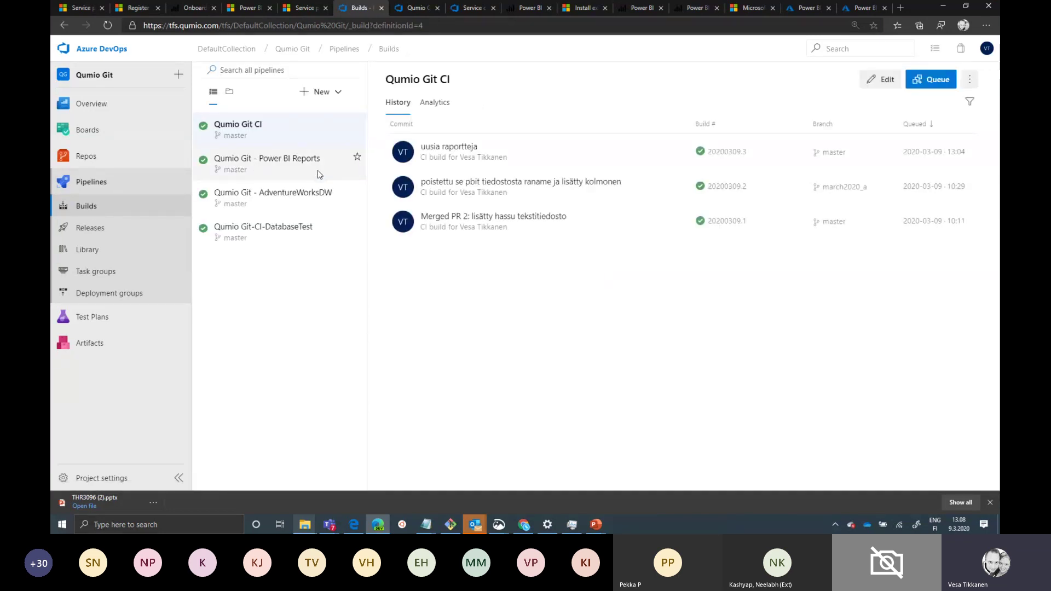
pyautogui.click(319, 174)
pyautogui.click(872, 79)
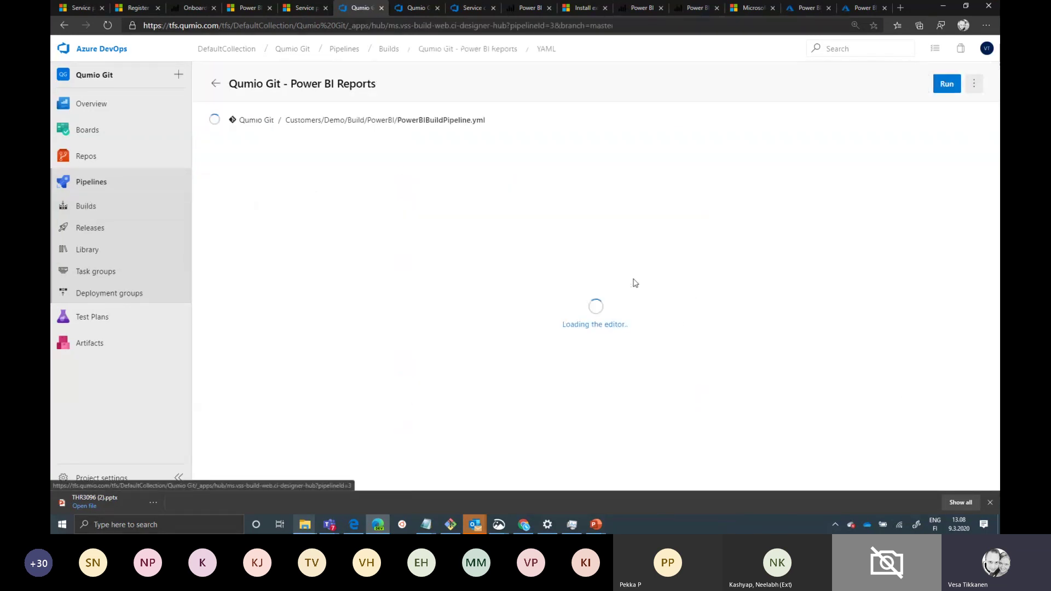
pyautogui.scroll(-1, 480, 266)
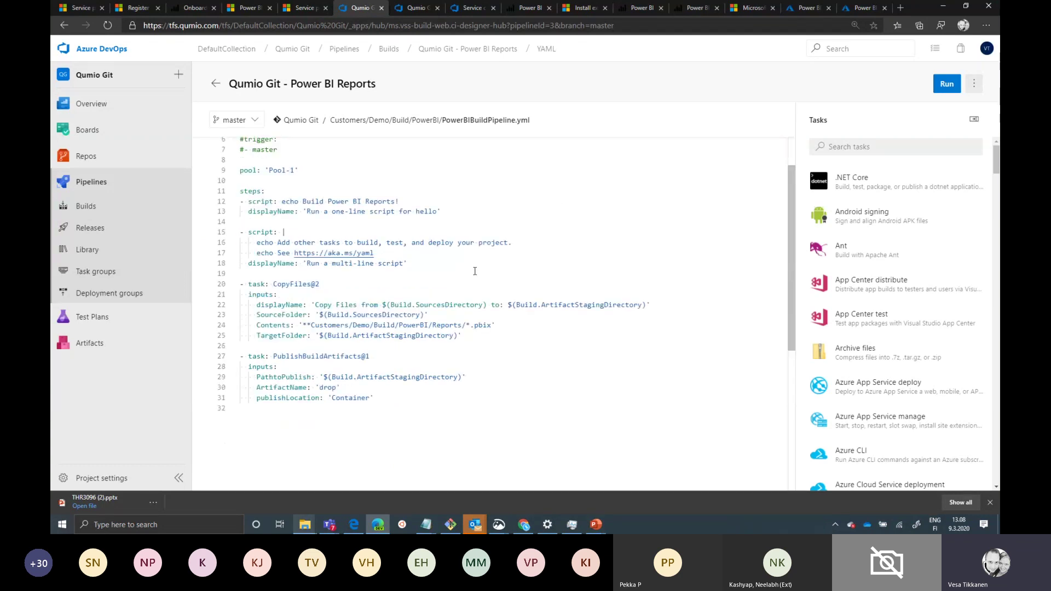
pyautogui.click(249, 285)
pyautogui.moveTo(249, 284); pyautogui.dragTo(502, 345)
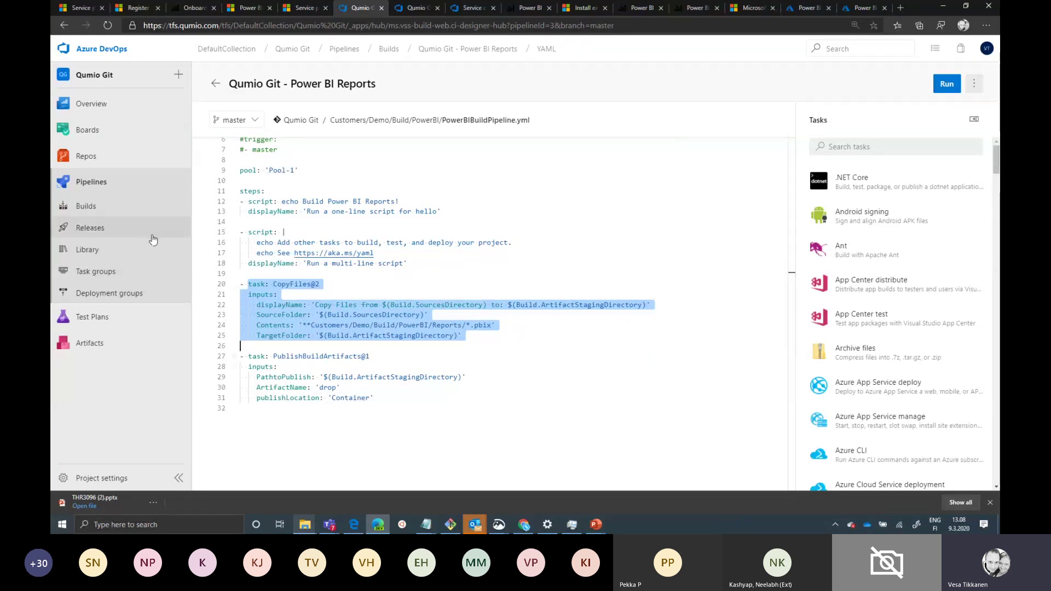
# - Open the Deploy Power BI Reports release pipeline for editing and examine the Power BI Action: Publish task in its Deploy to DEV Workspace stage
pyautogui.click(86, 230)
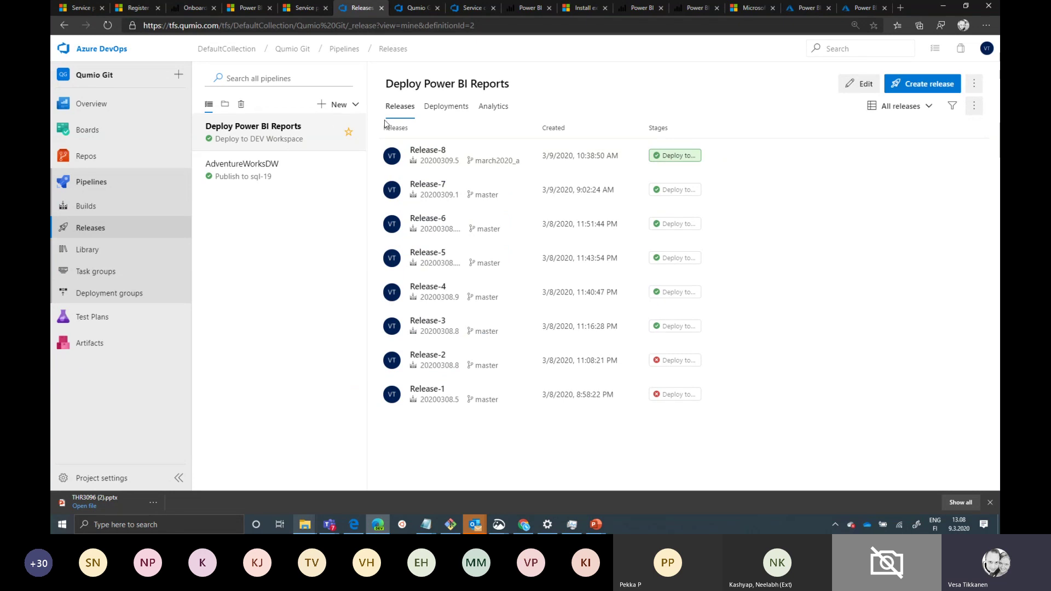
pyautogui.click(854, 88)
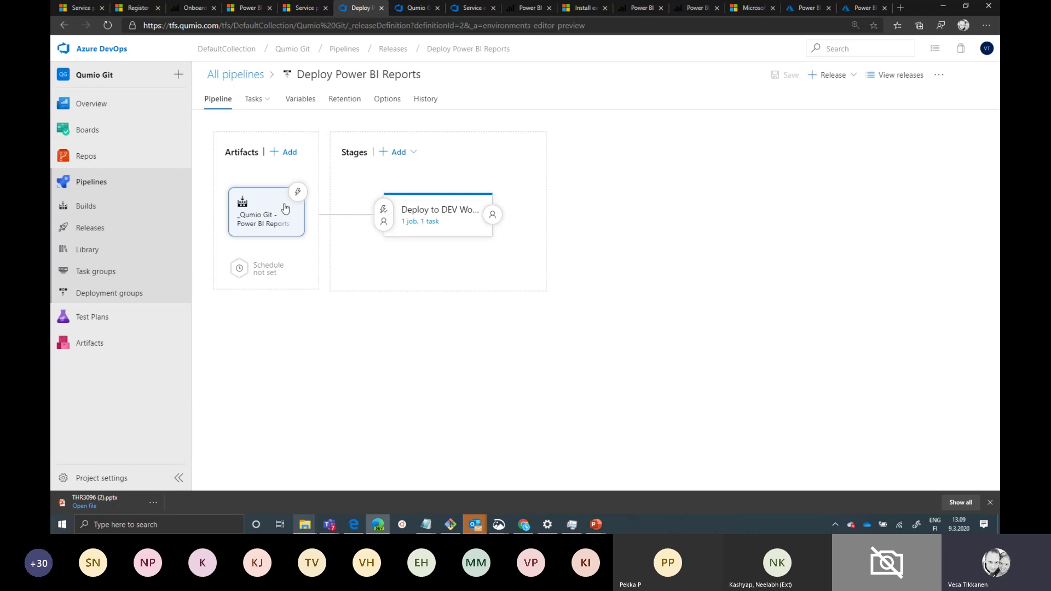
pyautogui.click(430, 223)
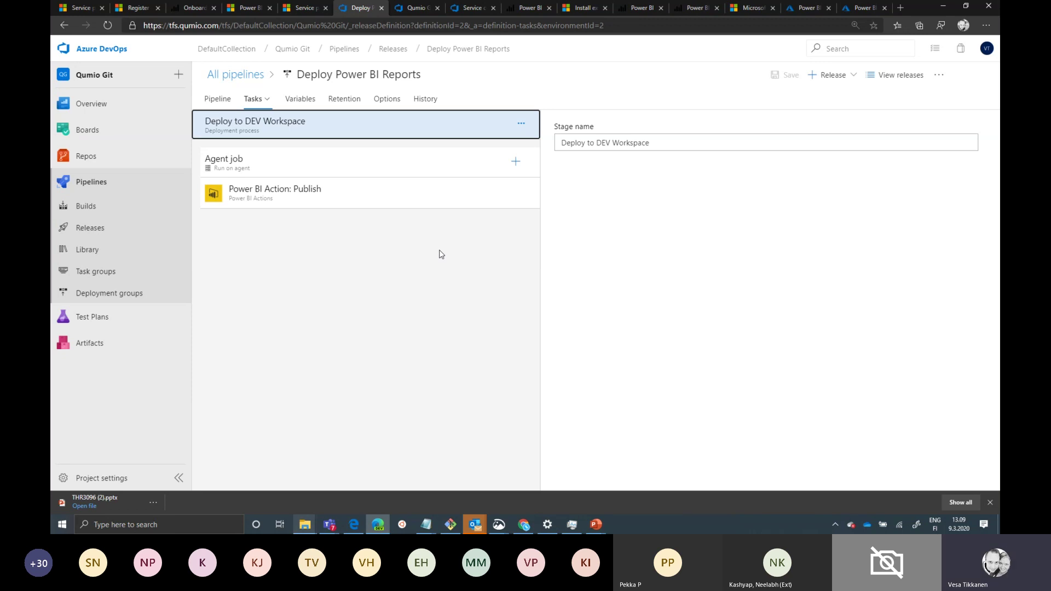
pyautogui.click(410, 197)
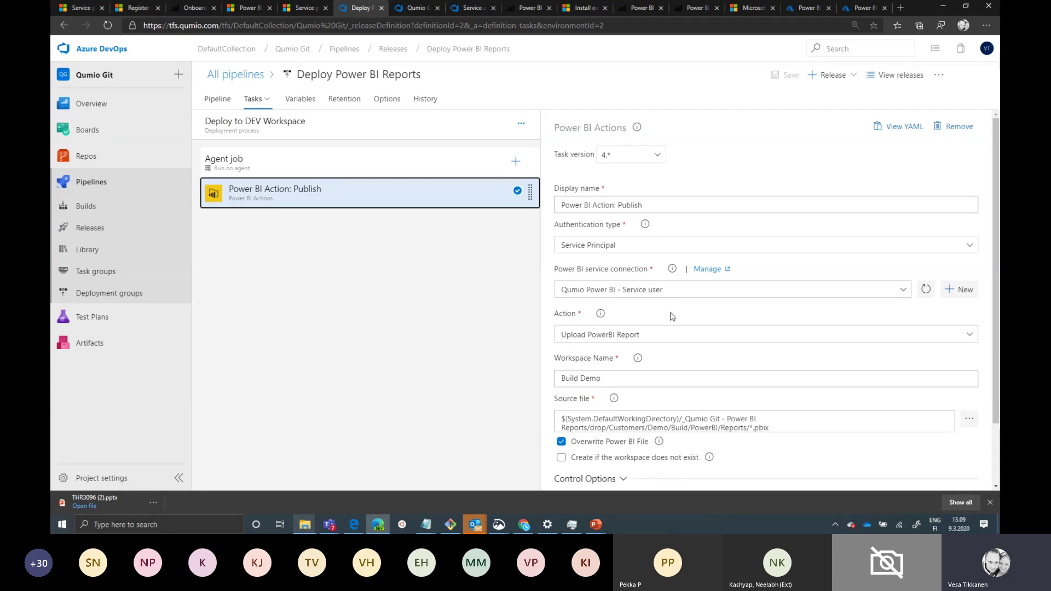
pyautogui.scroll(-3, 672, 316)
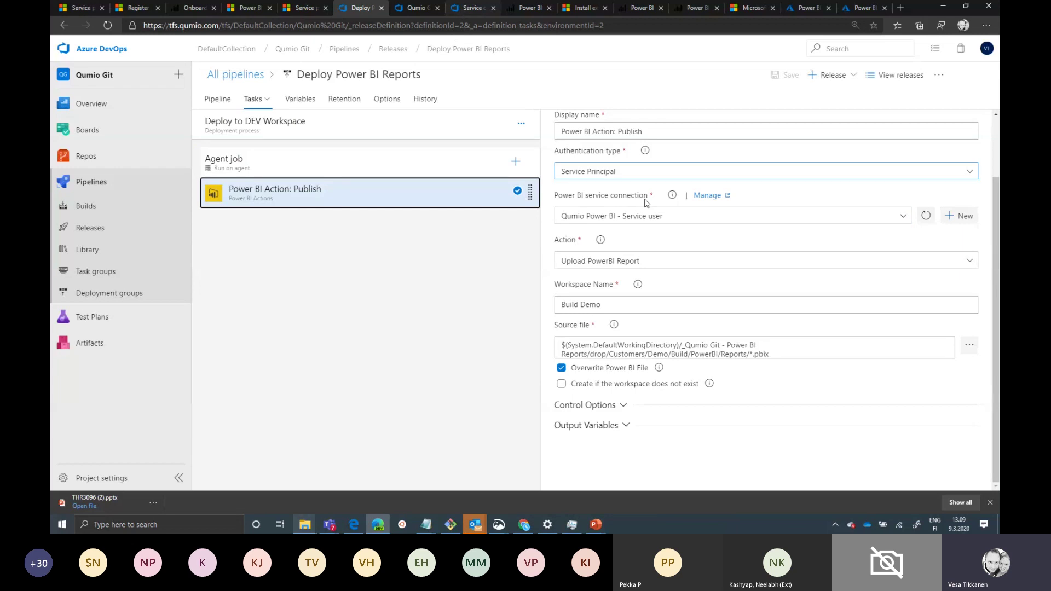
# - Review the authentication settings of the Qumio Power BI and Qumio Power BI - Service user service connections, closing each without changes
pyautogui.click(465, 11)
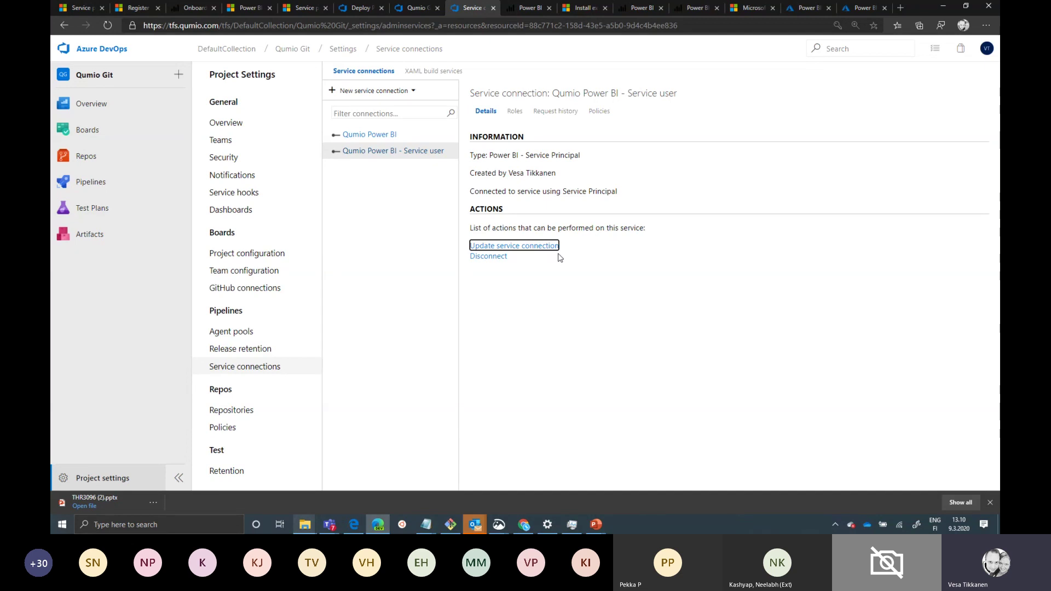
pyautogui.click(378, 137)
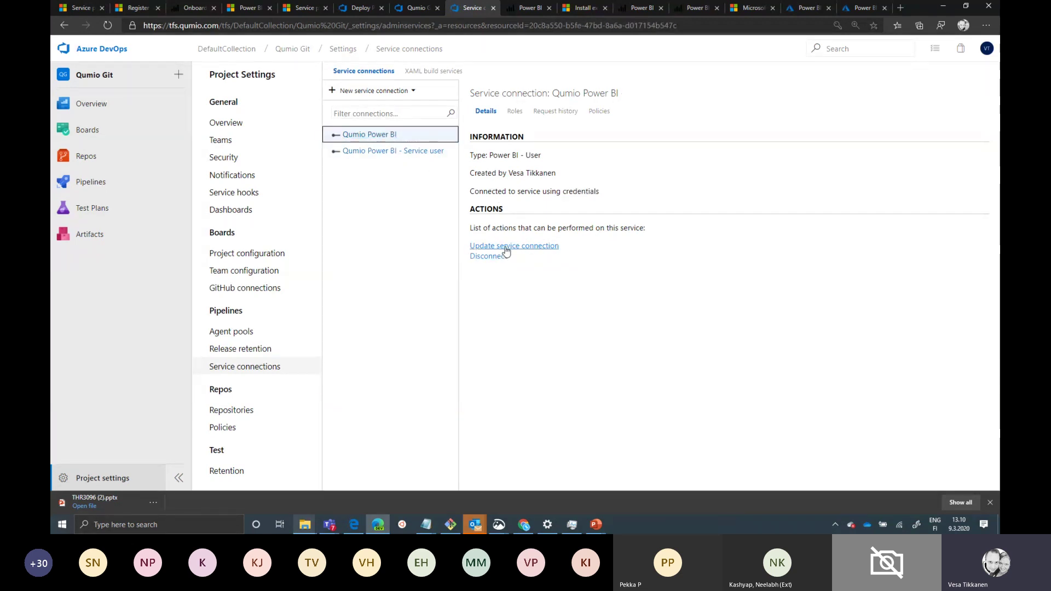
pyautogui.click(502, 247)
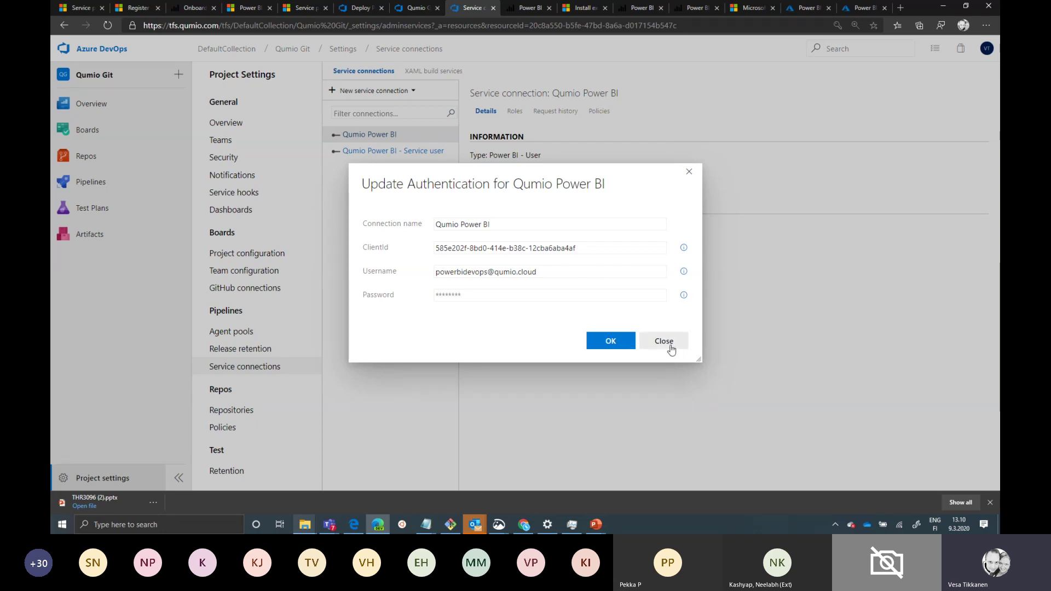
pyautogui.click(688, 172)
pyautogui.click(379, 156)
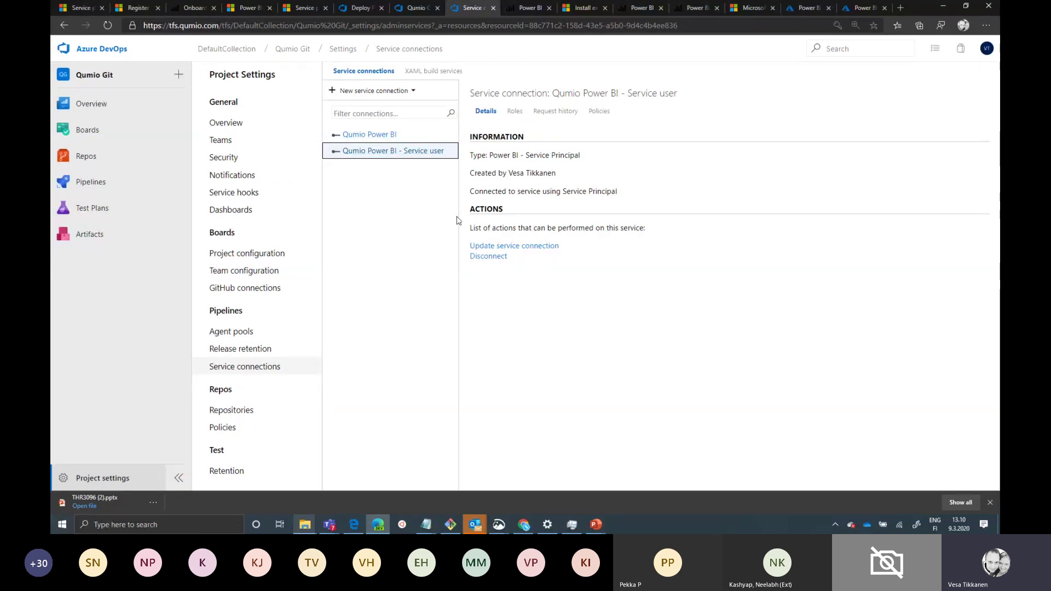
pyautogui.click(510, 246)
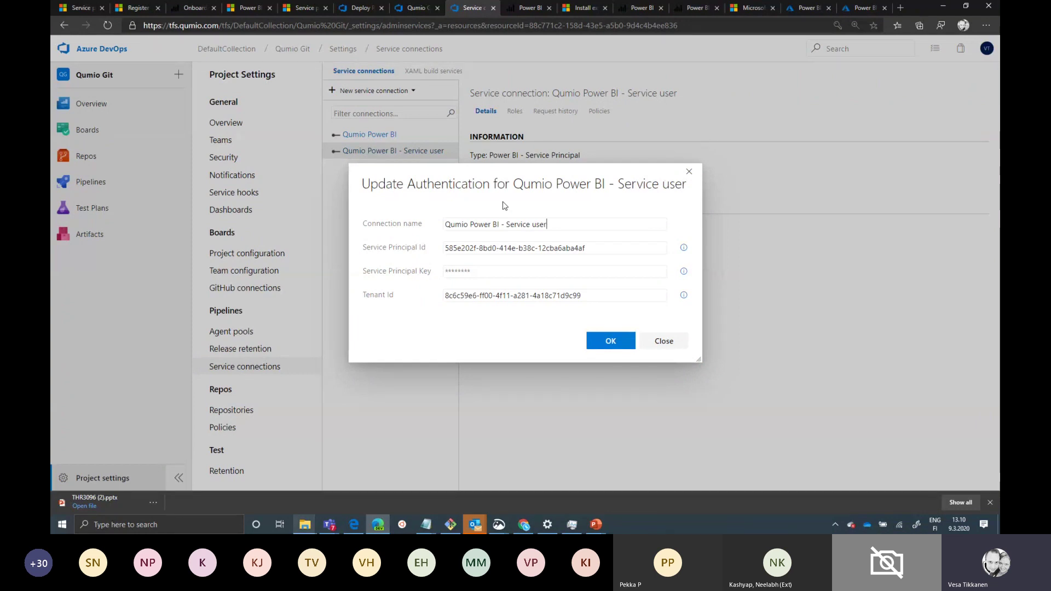
pyautogui.click(689, 173)
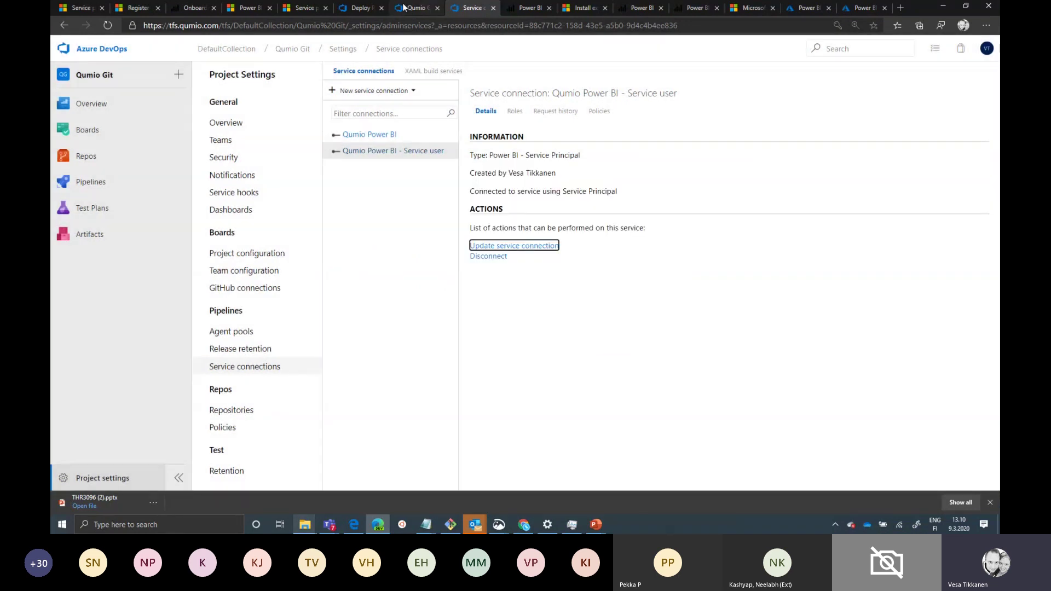
# - Create a Deploy Power BI Reports release from build 20200309.6 with the Deploy to DEV Workspace stage switched to a manual trigger
pyautogui.click(356, 8)
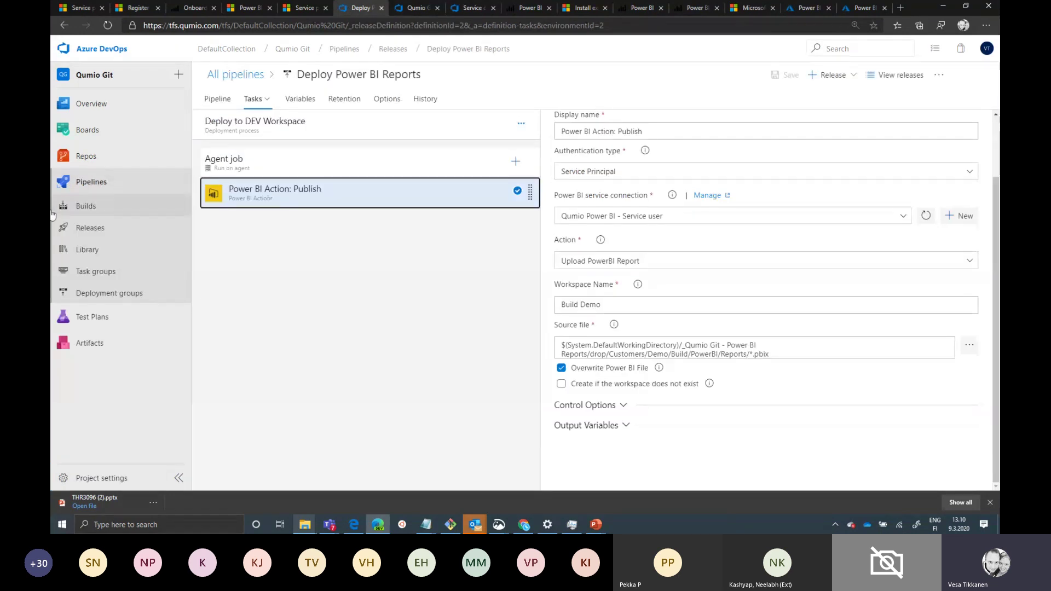
pyautogui.click(93, 232)
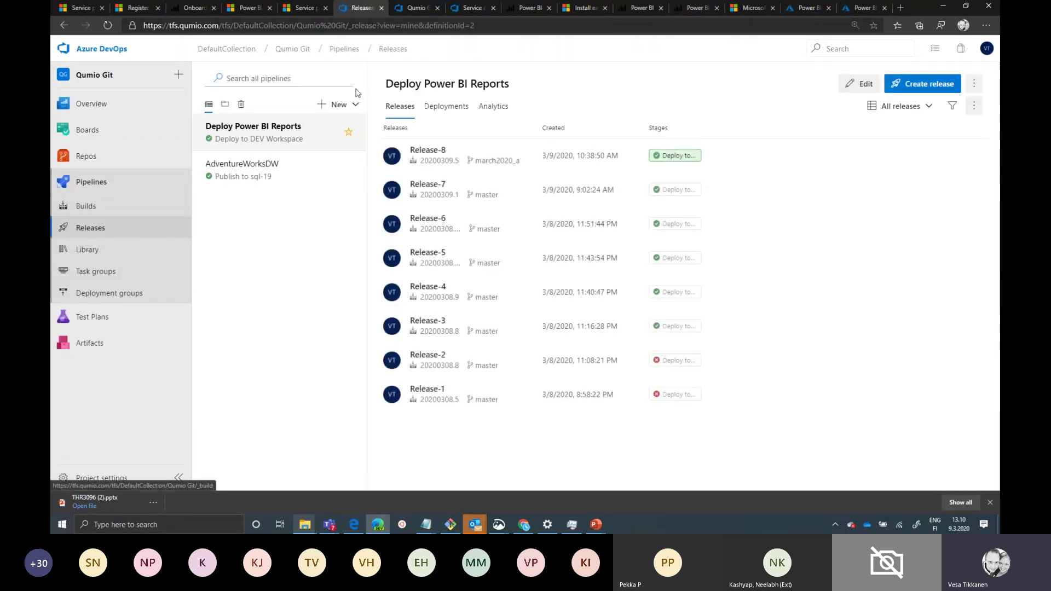
pyautogui.click(926, 88)
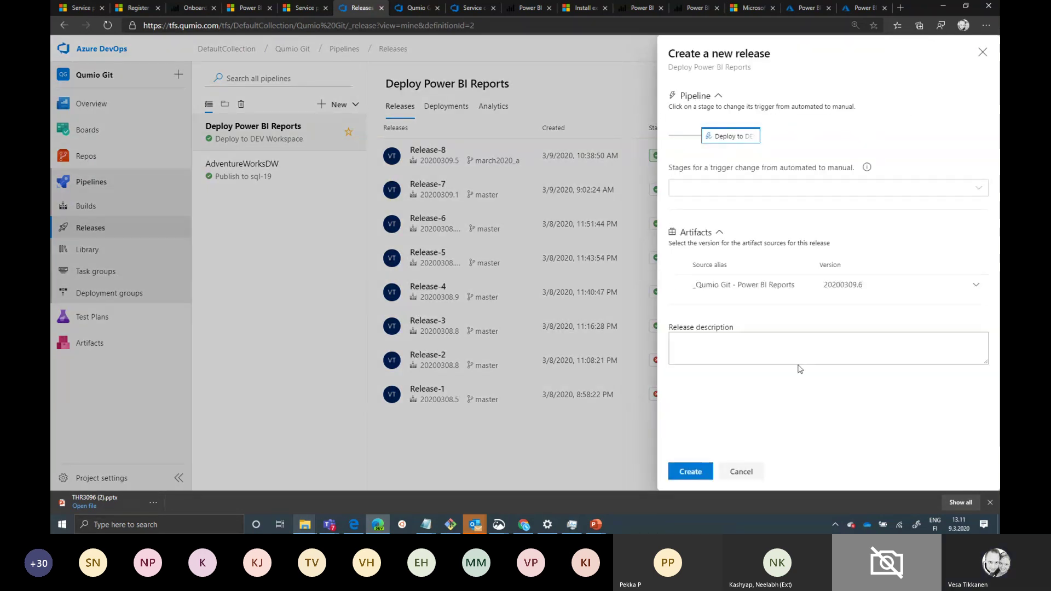
pyautogui.click(736, 137)
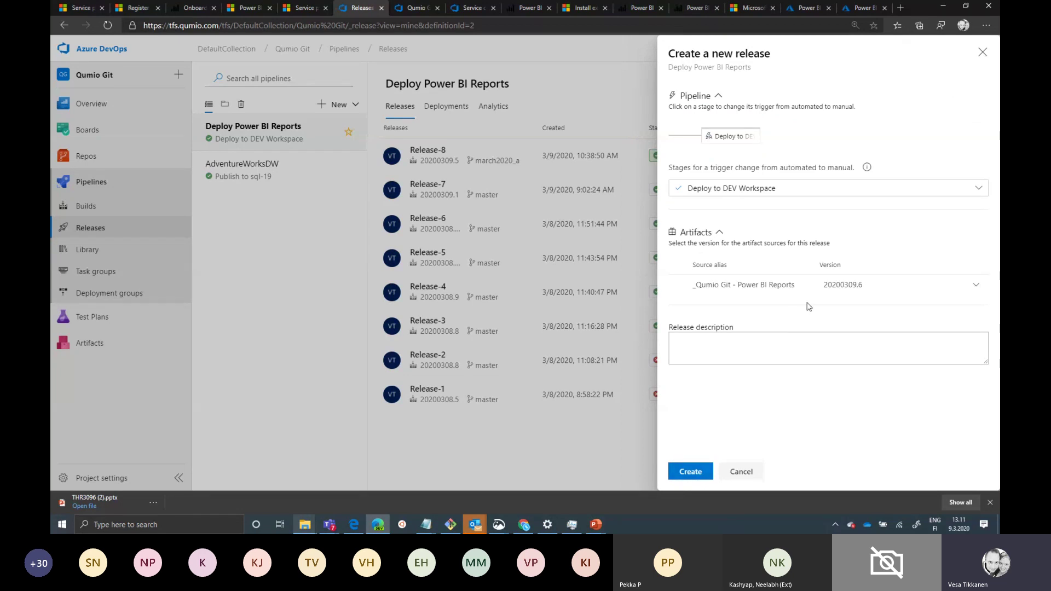
pyautogui.click(692, 472)
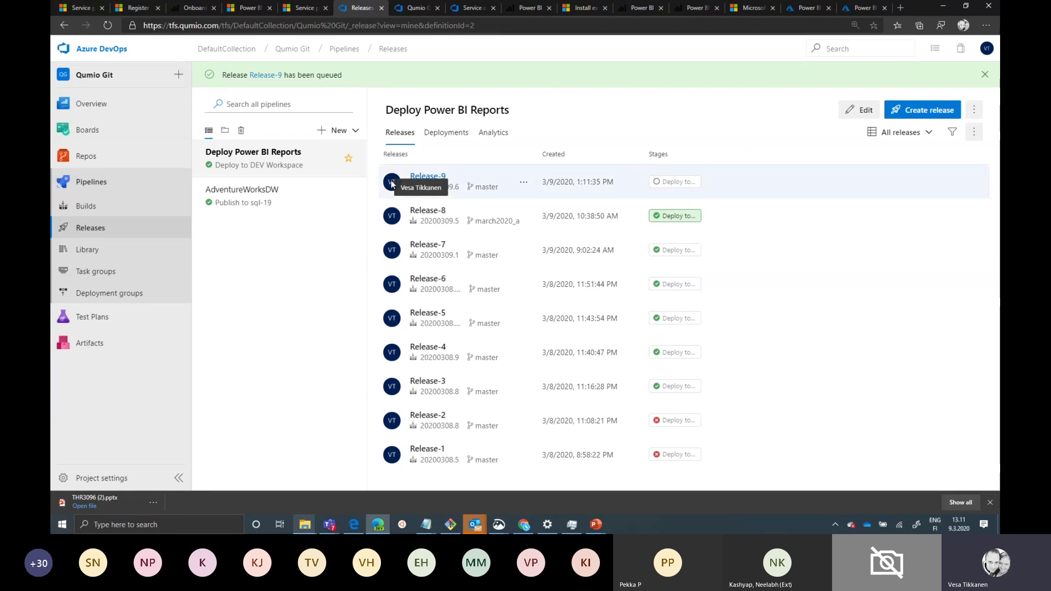
# - Open the newly created release and deploy it to the DEV Workspace stage without a comment
pyautogui.click(432, 176)
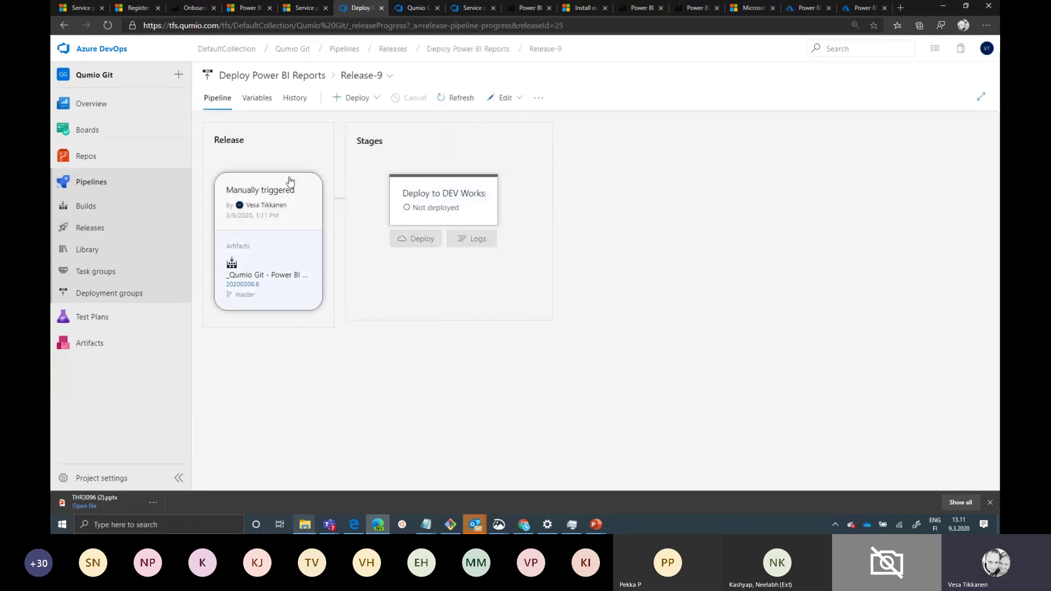
pyautogui.moveTo(414, 244)
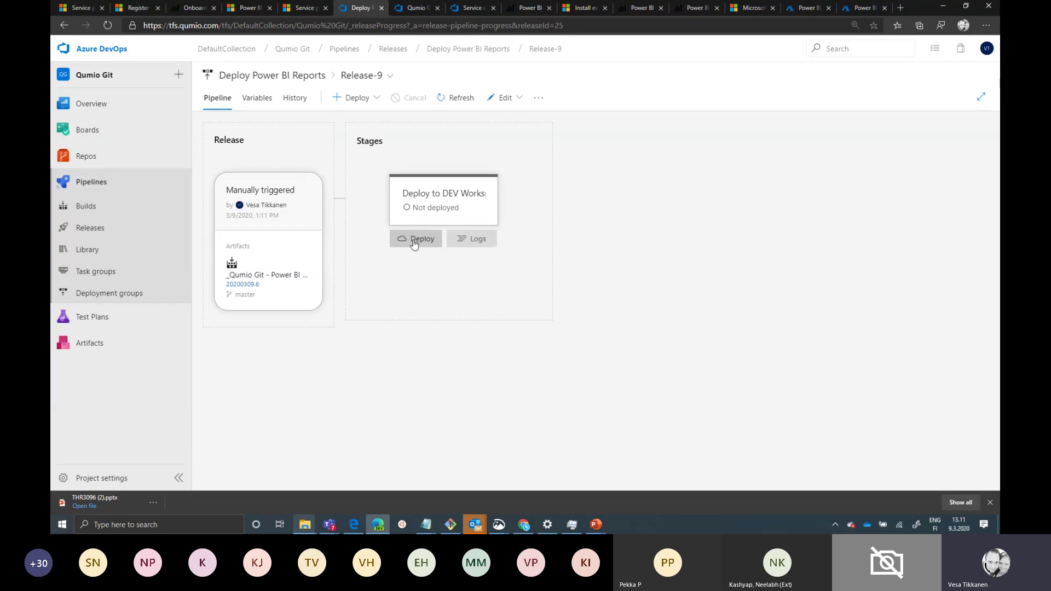
pyautogui.click(415, 241)
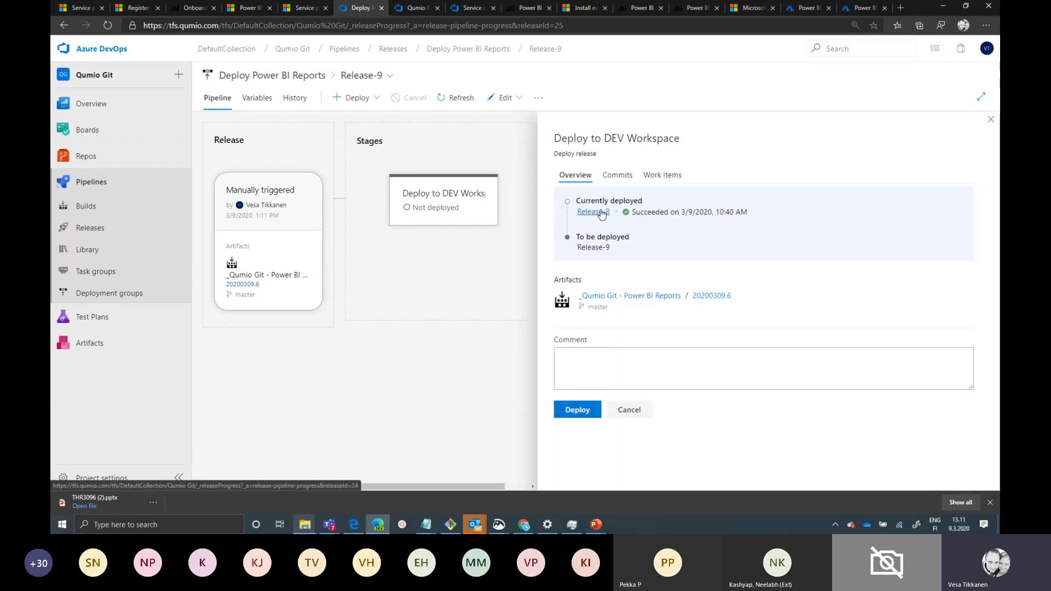
pyautogui.click(577, 409)
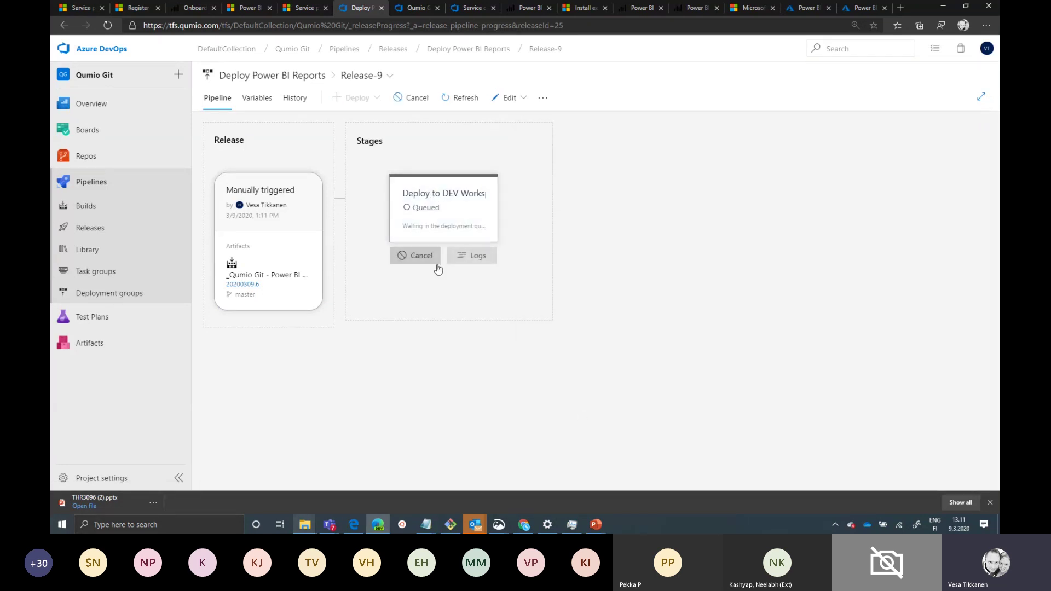
# - Examine the deployment's Download Artifacts and Power BI Action: Publish logs to check which report files were handled, and close them
pyautogui.click(465, 260)
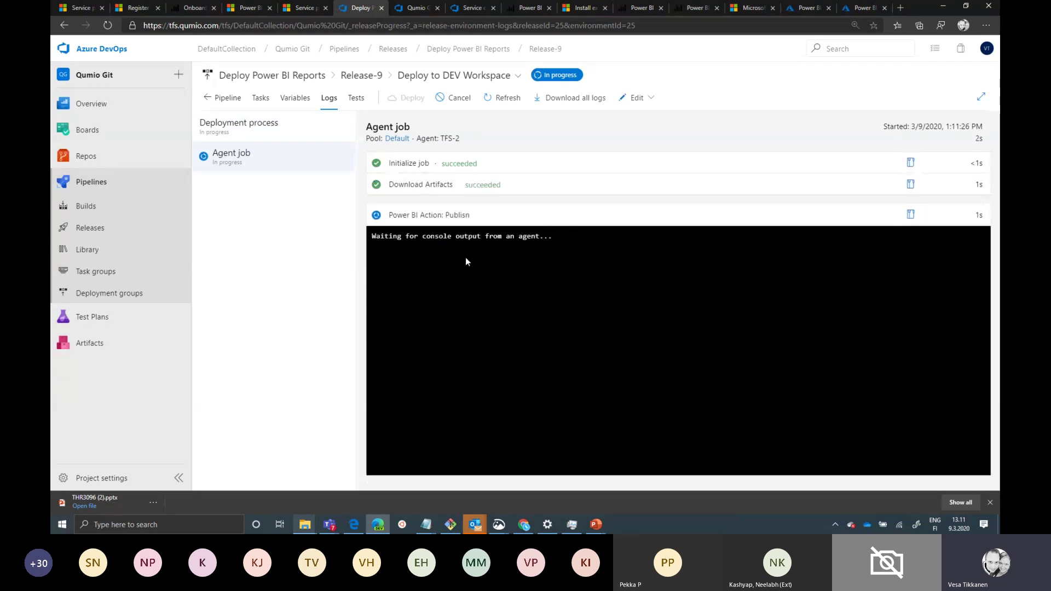
pyautogui.click(550, 191)
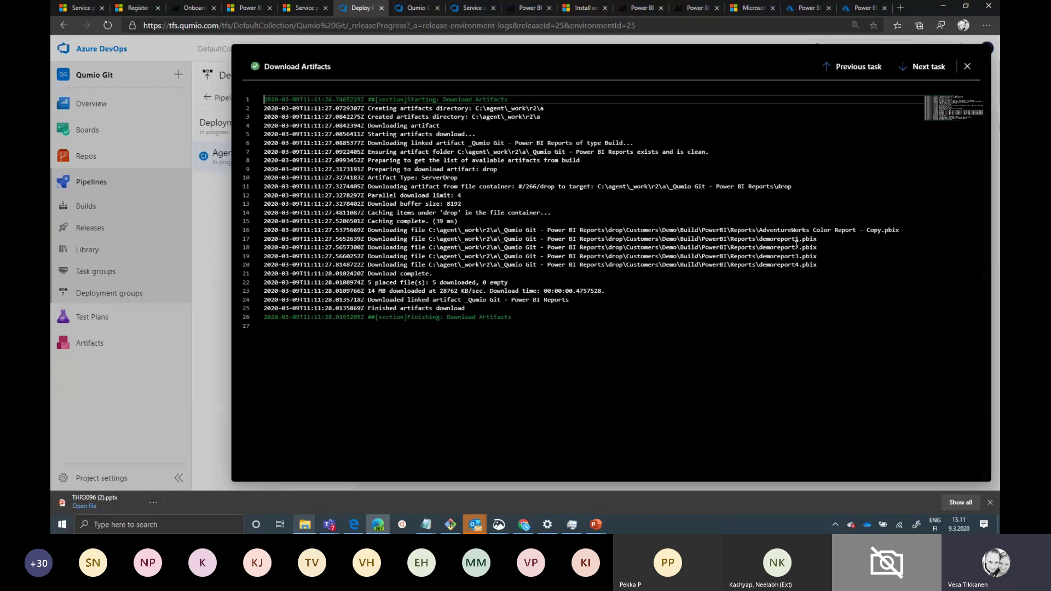
pyautogui.click(967, 66)
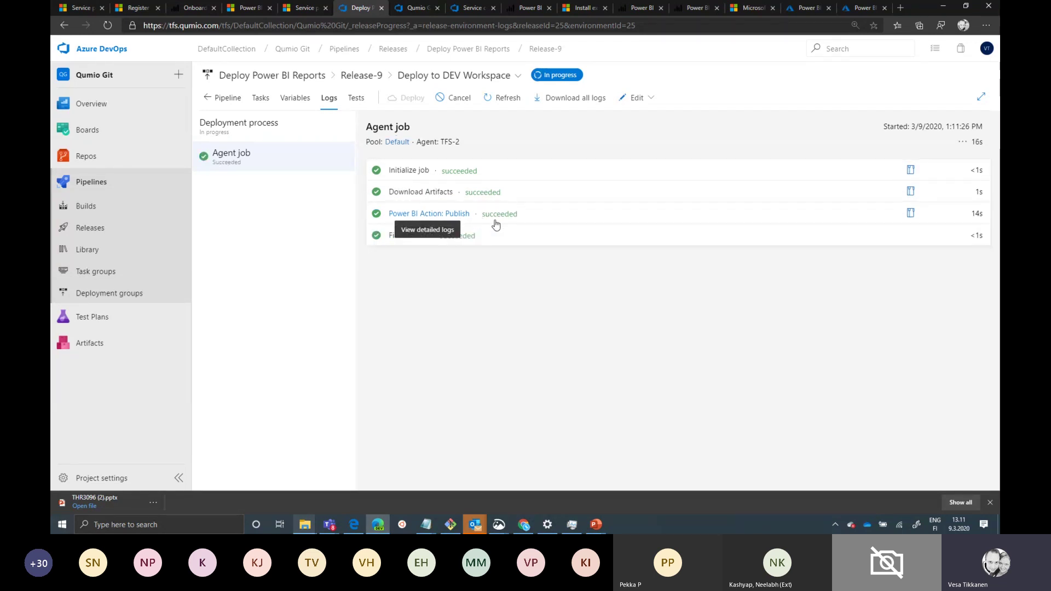
pyautogui.click(543, 223)
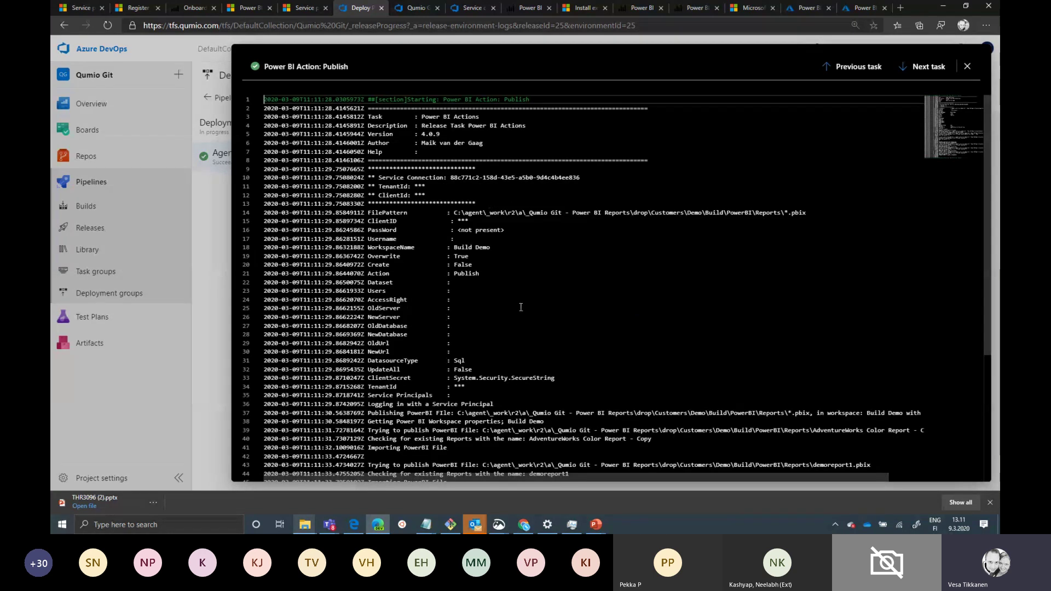
pyautogui.scroll(-3, 631, 407)
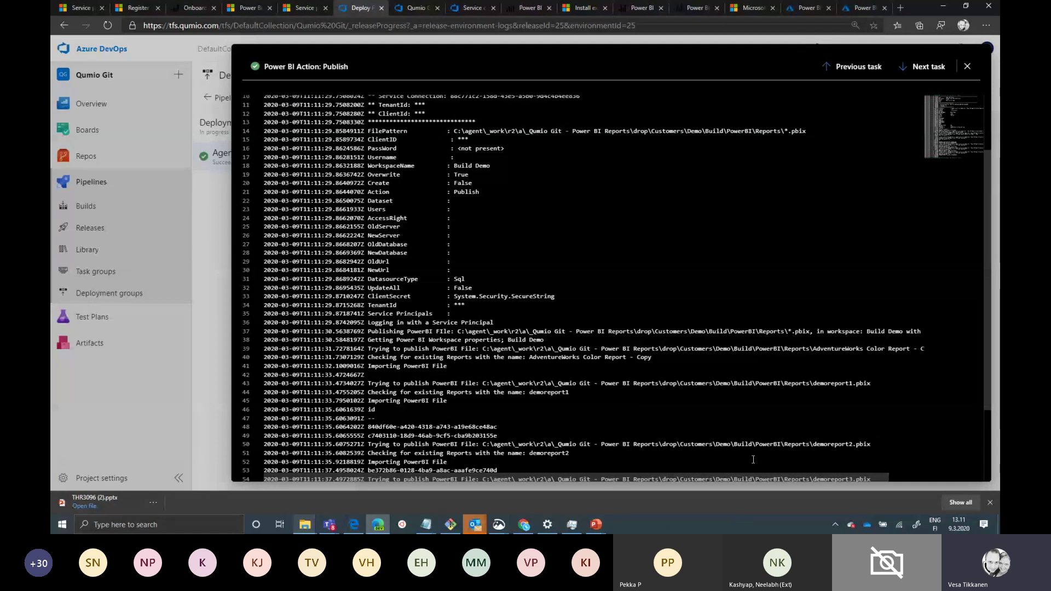
pyautogui.scroll(-4, 776, 469)
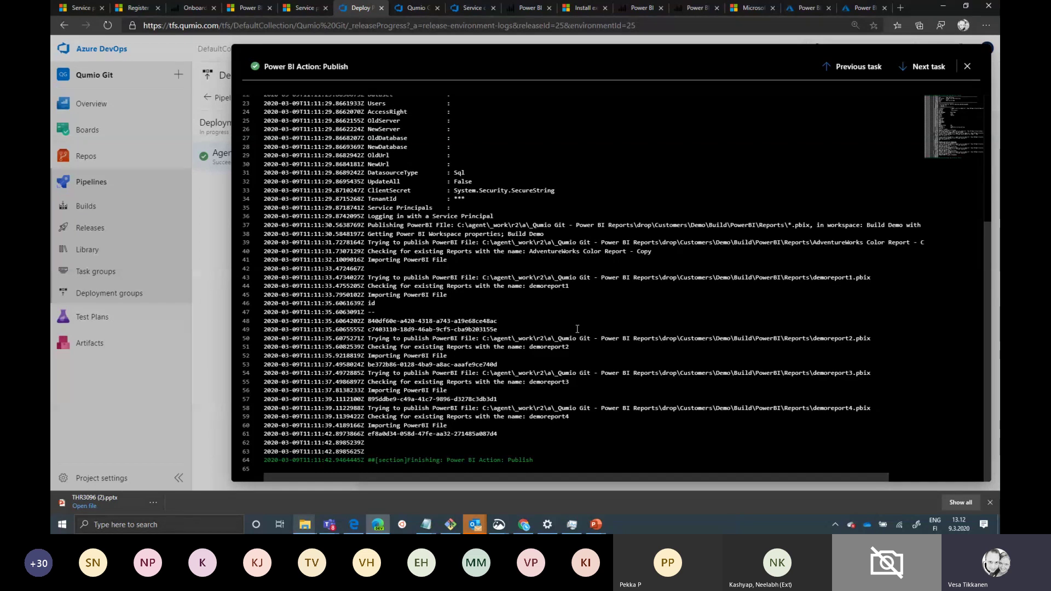
pyautogui.click(967, 67)
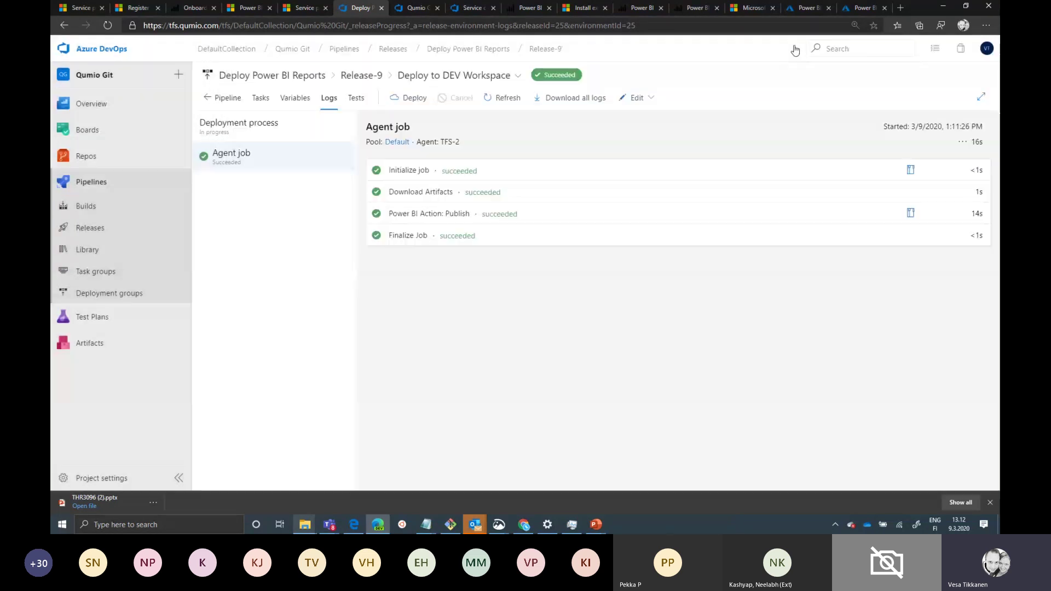
# - Switch to the Build Demo workspace in Power BI, reload its datasets list, and show its reports
pyautogui.click(692, 9)
pyautogui.click(638, 8)
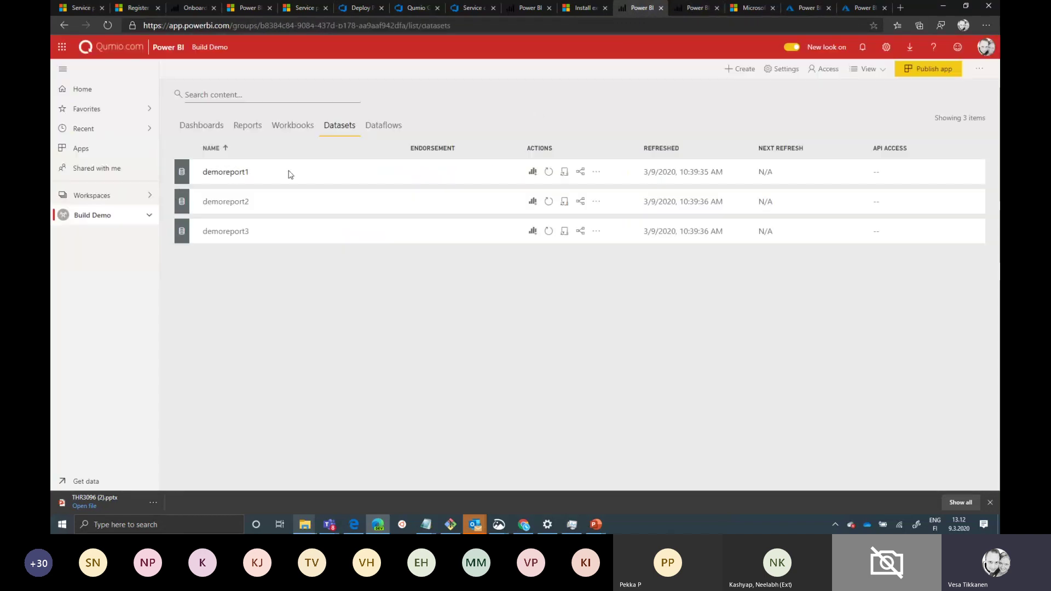
pyautogui.click(107, 25)
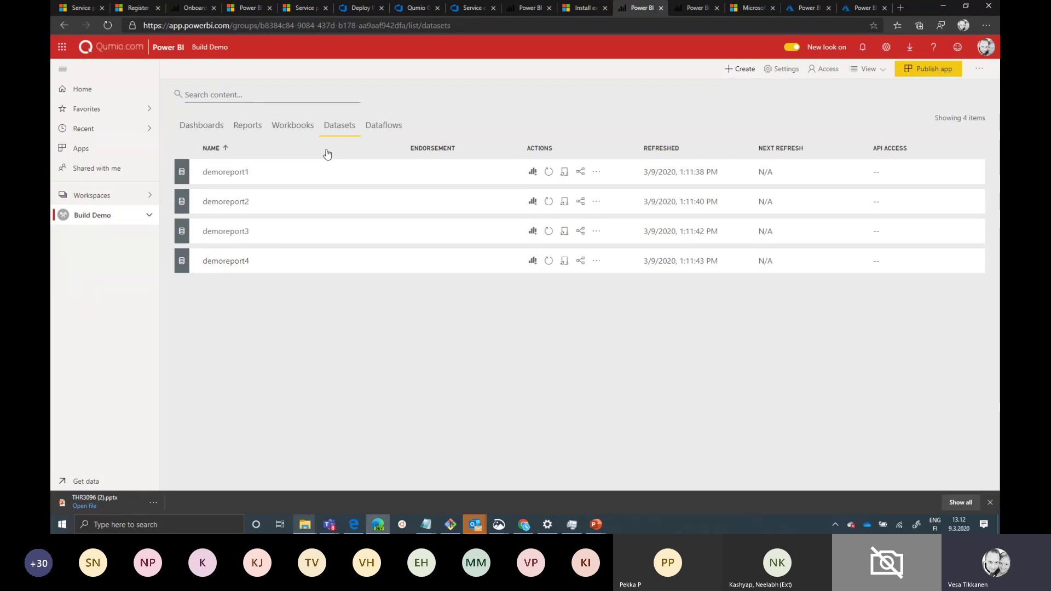
pyautogui.click(246, 126)
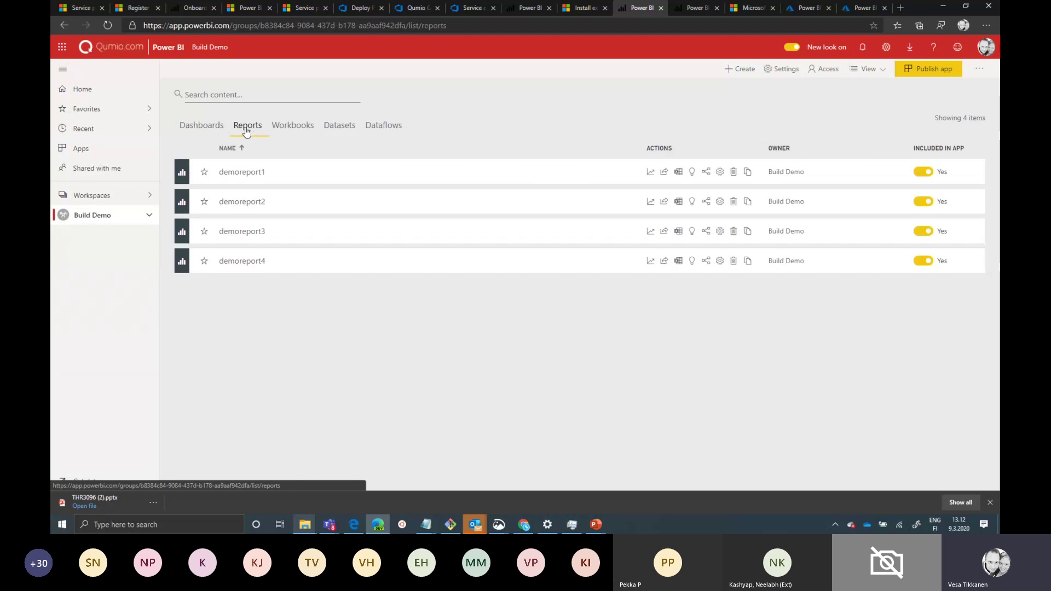